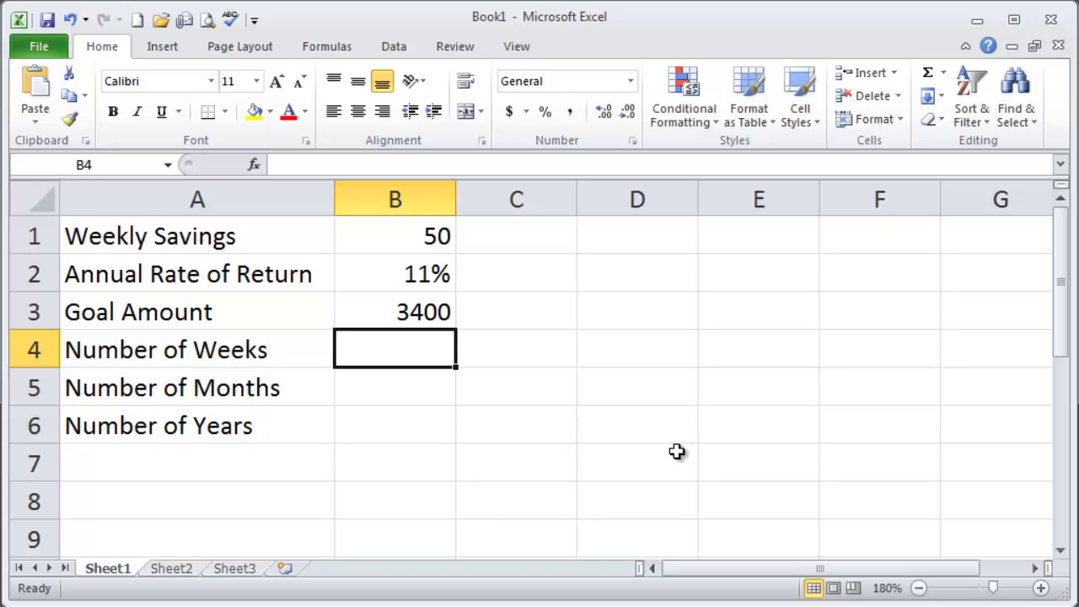
# Review the weekly savings, annual rate of return and goal amount values and the result cells for weeks, months and years
pyautogui.click(405, 418)
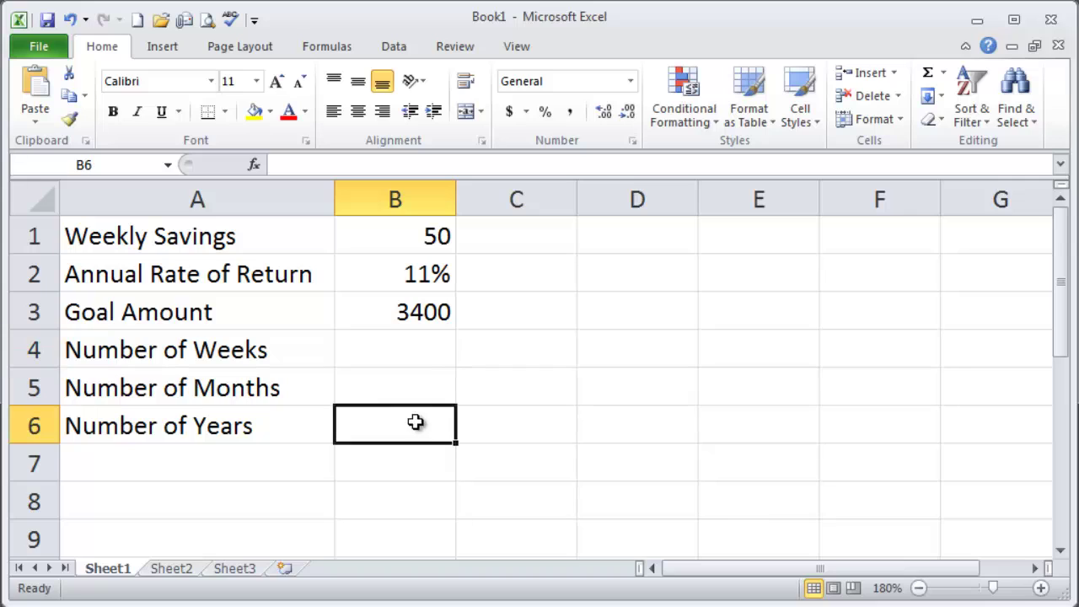
pyautogui.click(281, 262)
pyautogui.click(406, 240)
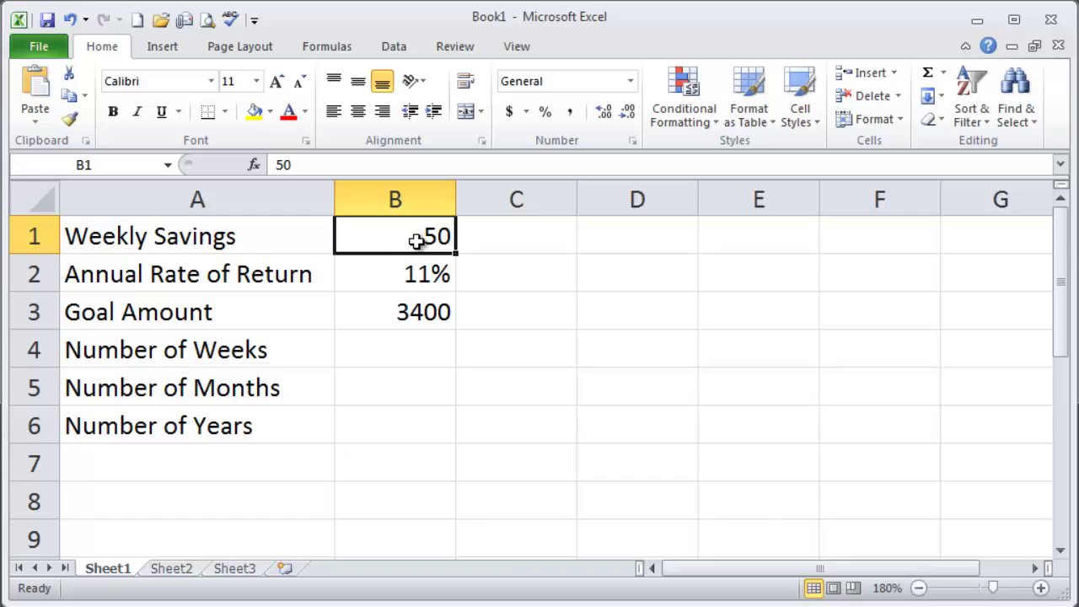
pyautogui.click(452, 380)
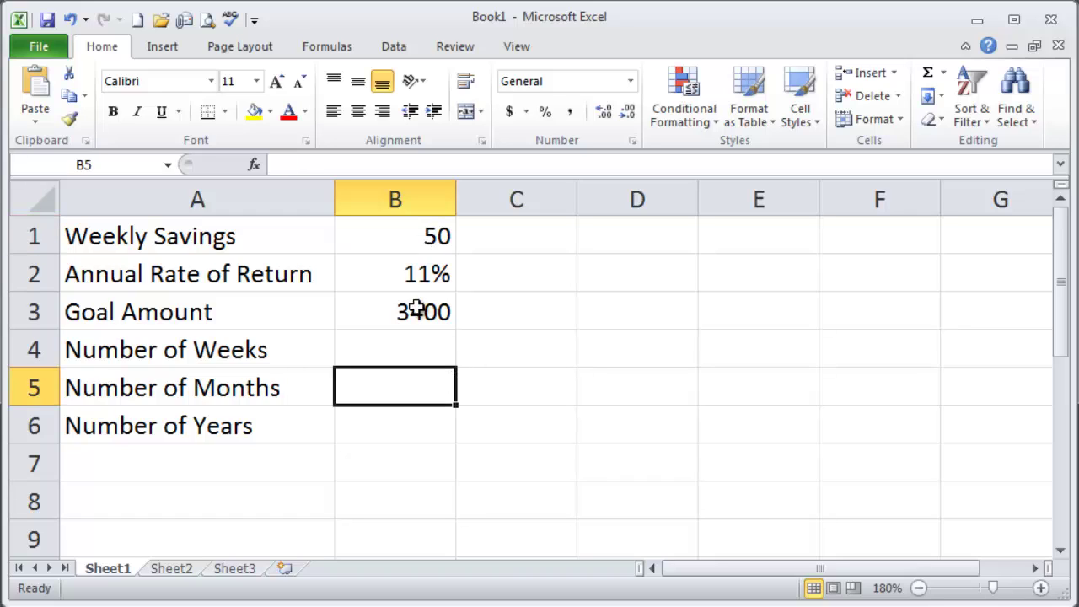
pyautogui.click(415, 280)
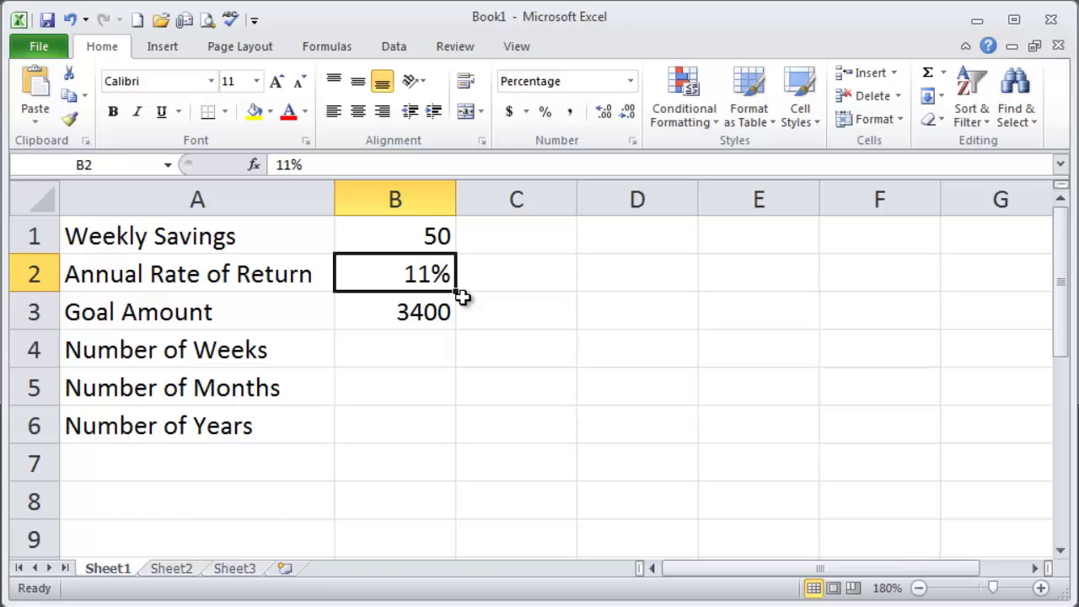
pyautogui.click(410, 351)
pyautogui.click(408, 389)
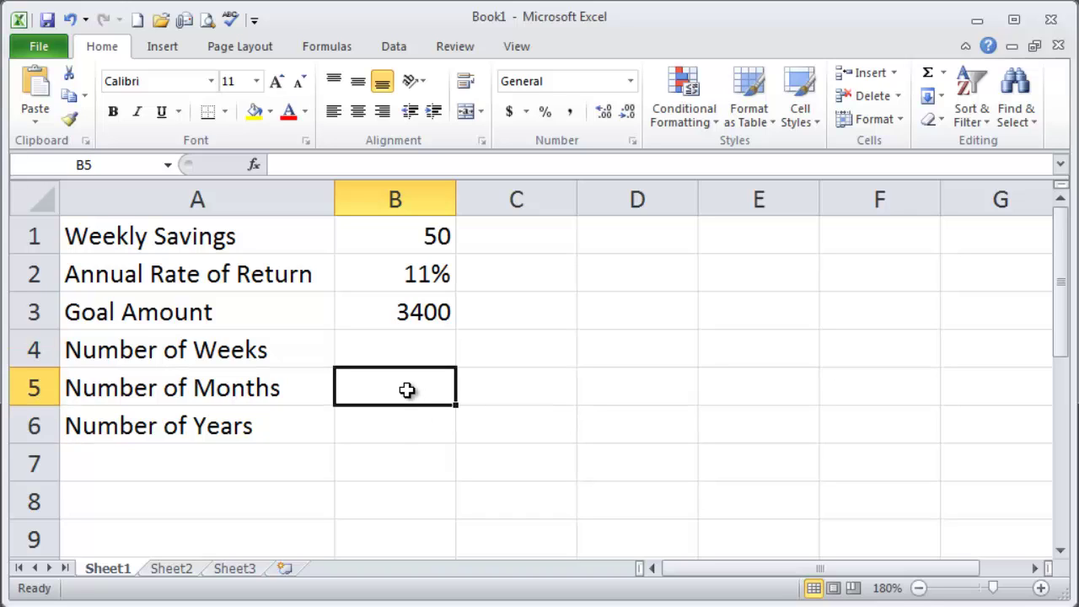
pyautogui.click(582, 347)
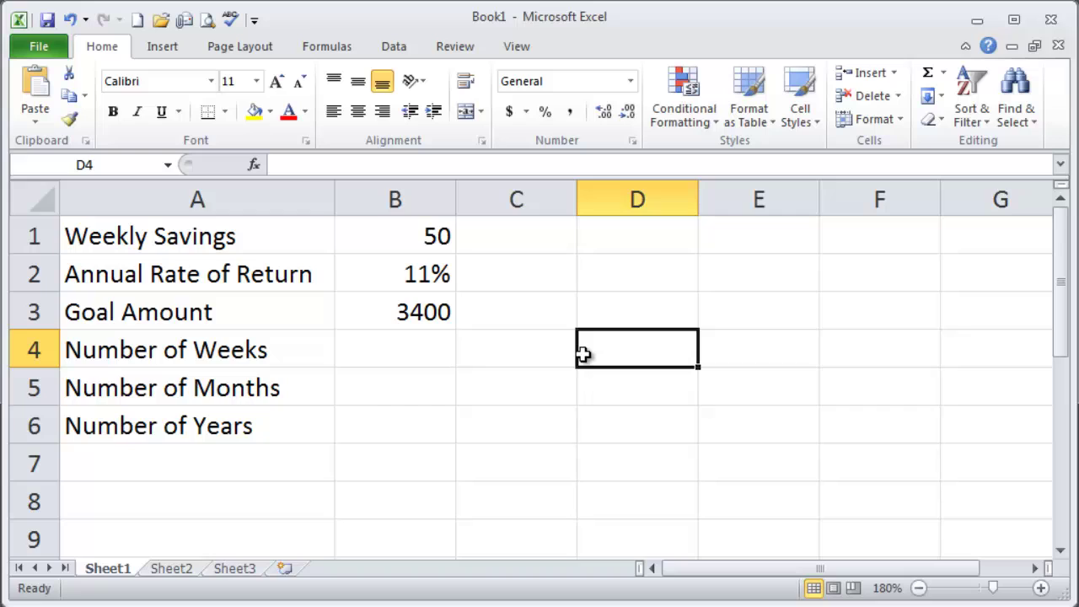
pyautogui.click(525, 317)
pyautogui.click(528, 280)
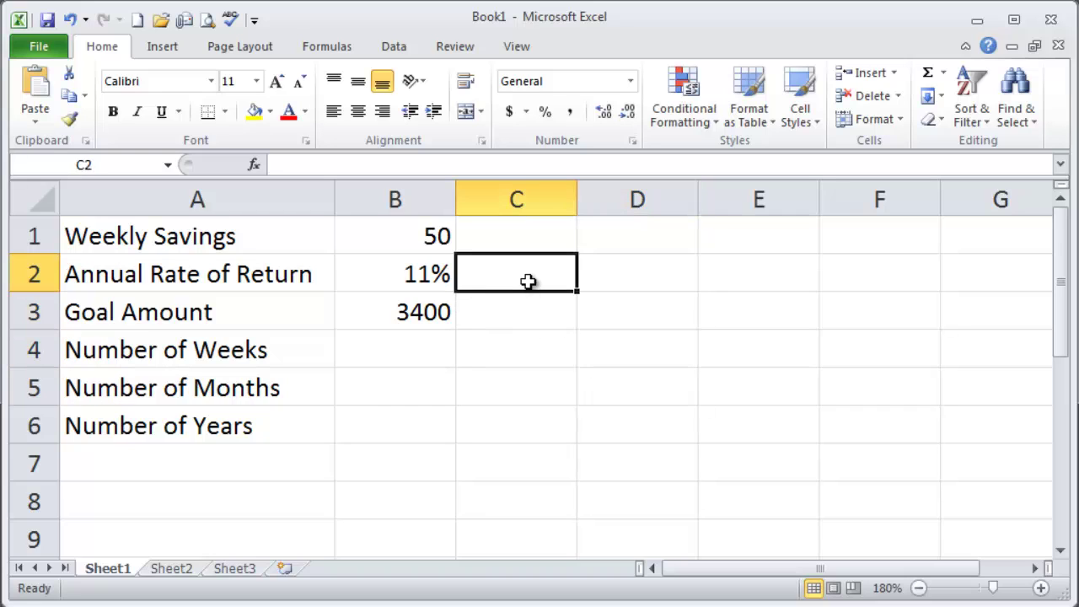
pyautogui.click(395, 280)
pyautogui.click(392, 316)
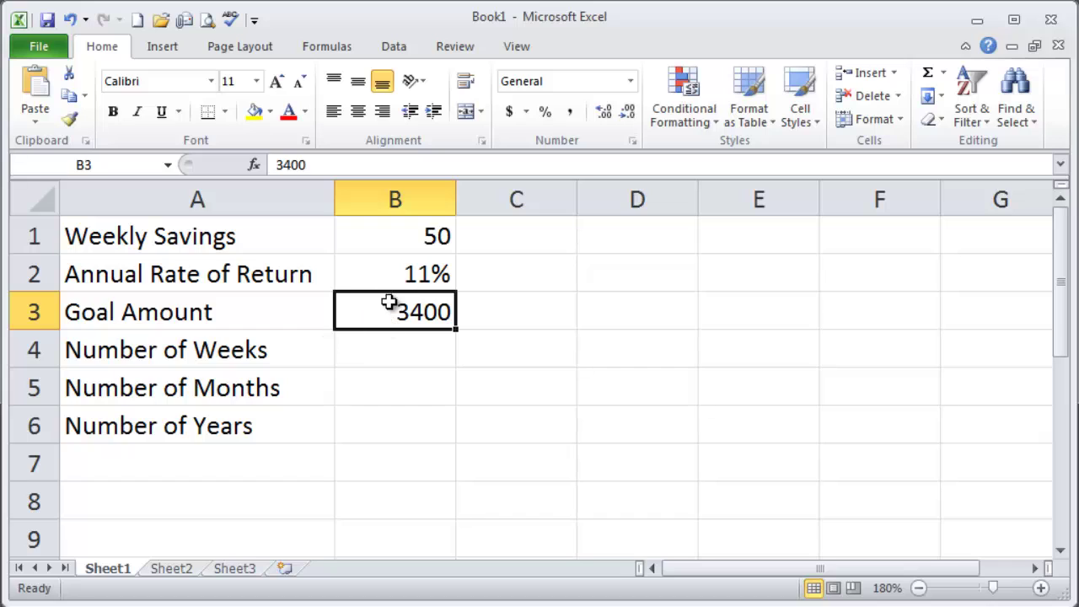
pyautogui.click(388, 277)
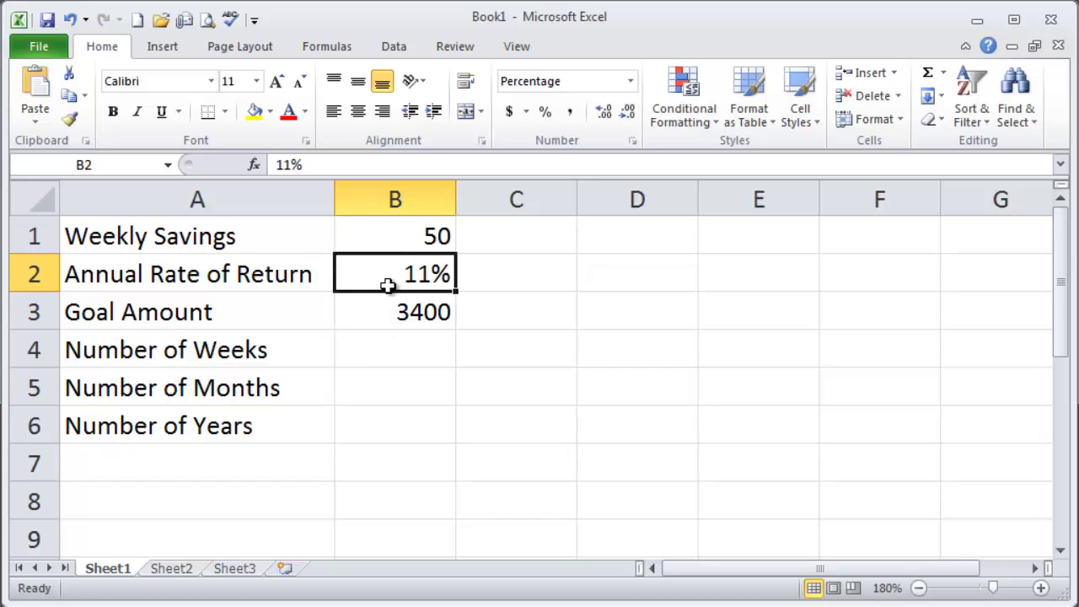
pyautogui.click(389, 348)
pyautogui.click(387, 319)
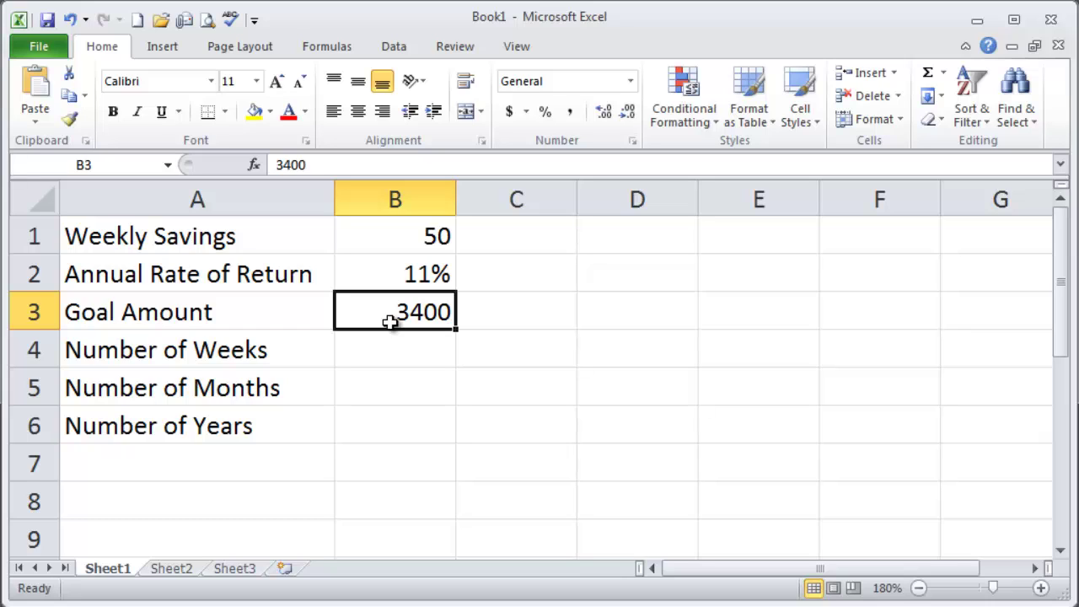
pyautogui.click(425, 347)
pyautogui.click(420, 320)
pyautogui.click(426, 235)
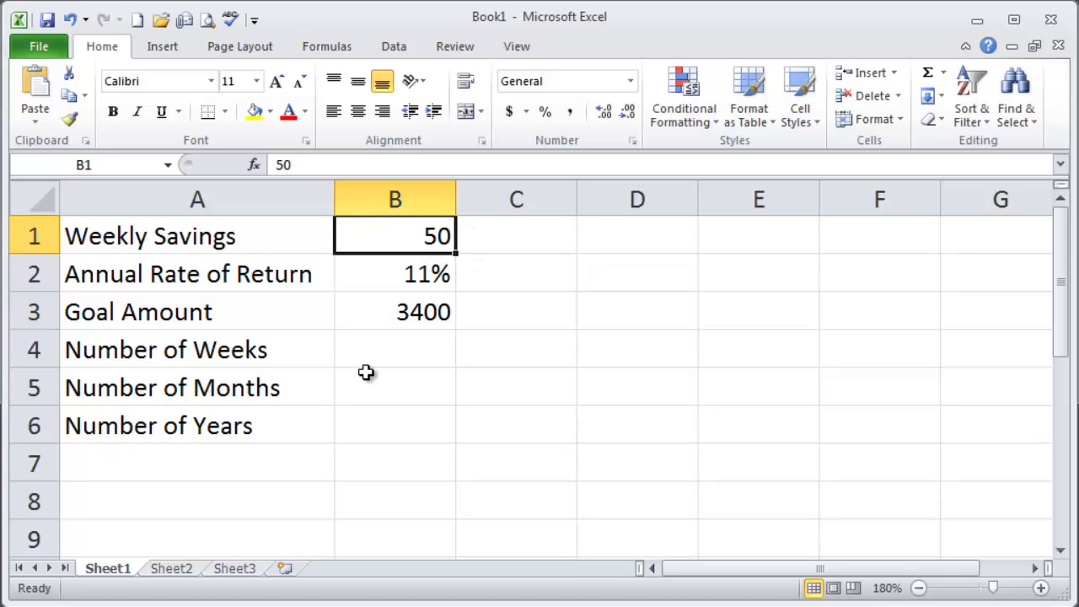
# Start an NPER formula in the Number of Weeks cell B4, using B2/52 as the weekly rate argument
pyautogui.click(388, 353)
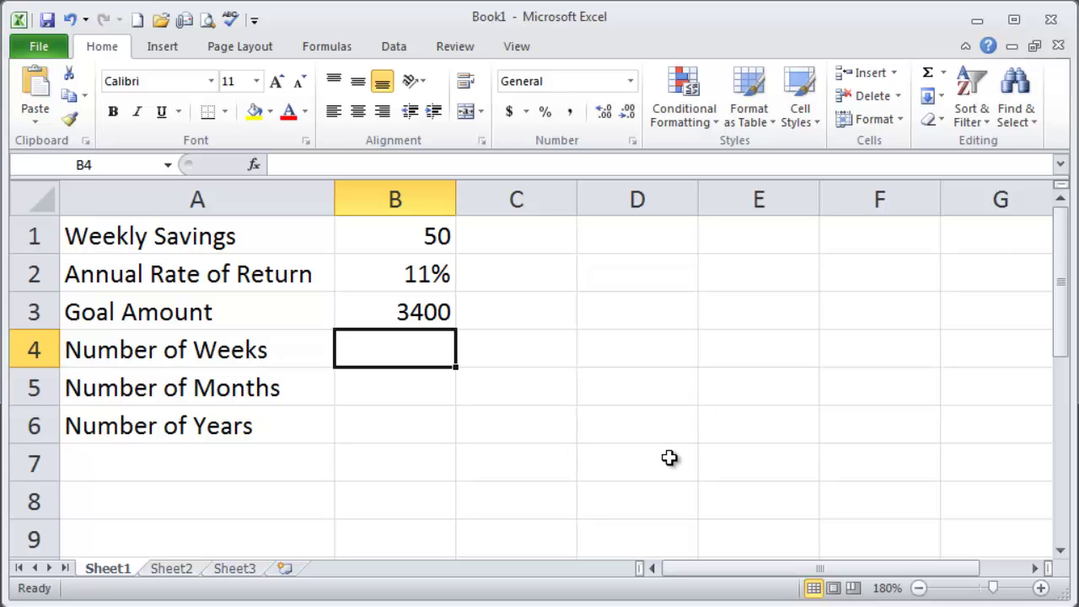
pyautogui.write('=np')
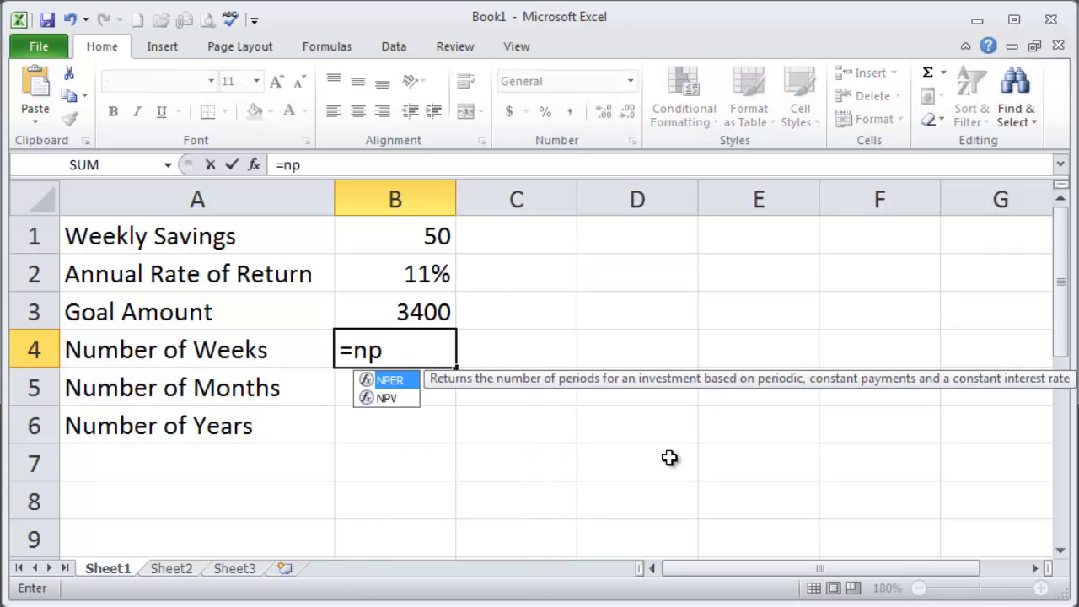
pyautogui.write('er')
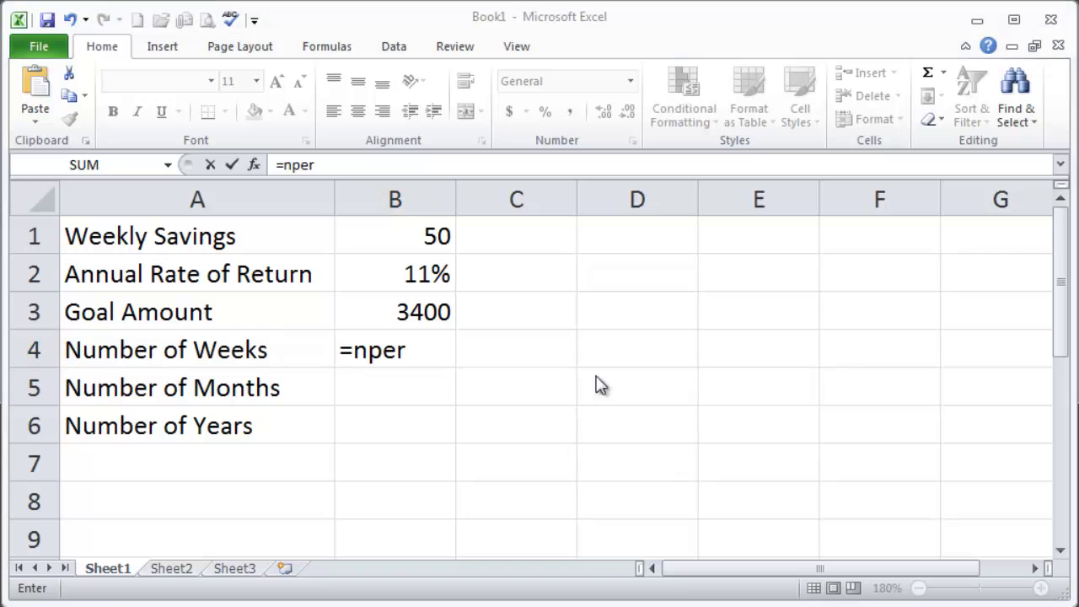
pyautogui.write(')')
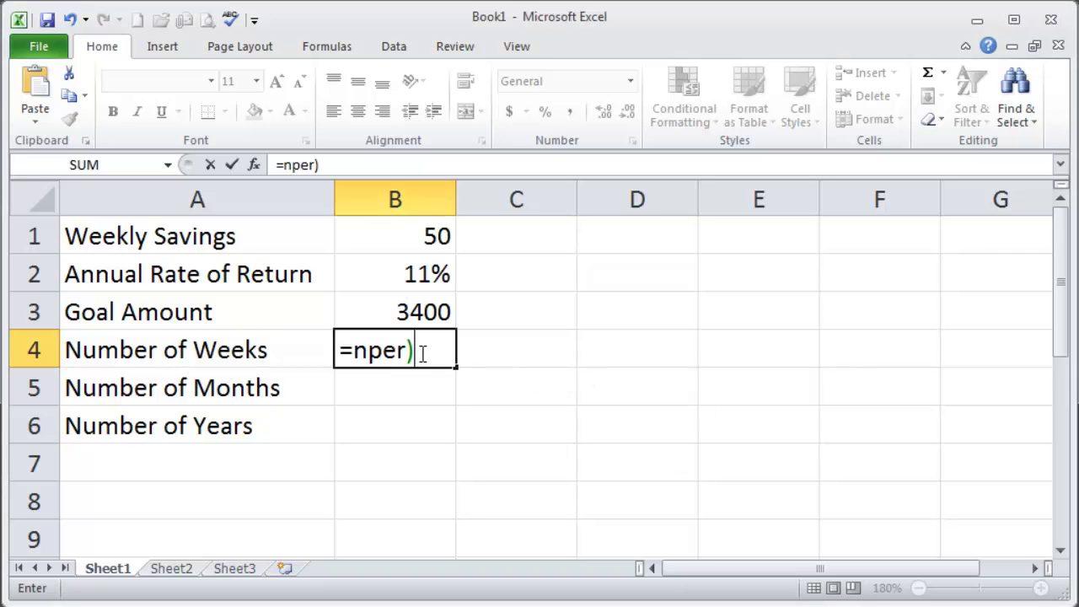
pyautogui.press('BackSpace')
pyautogui.write('(')
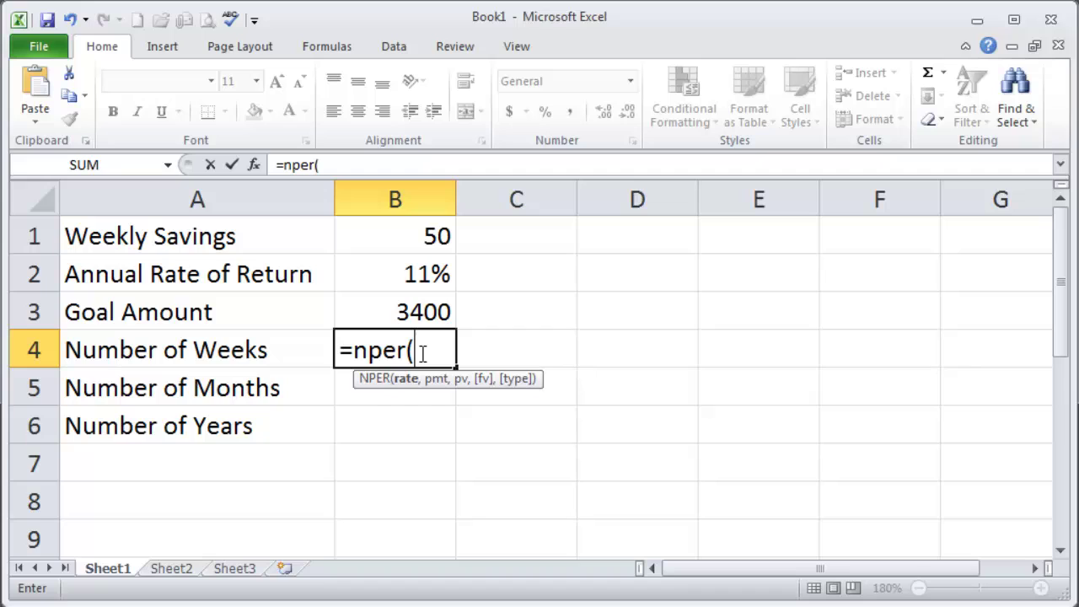
pyautogui.press('BackSpace')
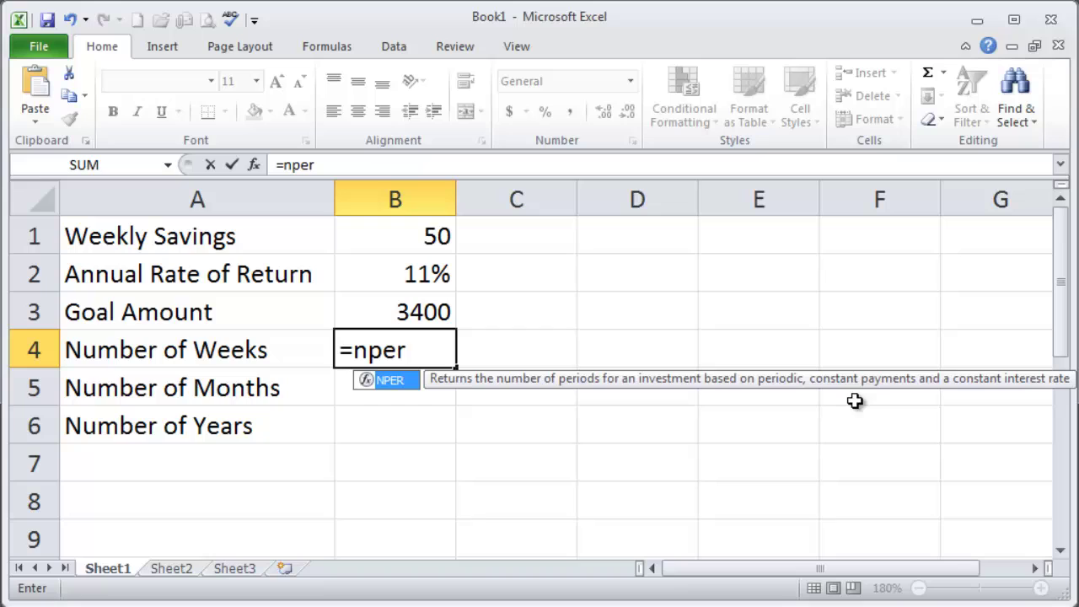
pyautogui.click(413, 355)
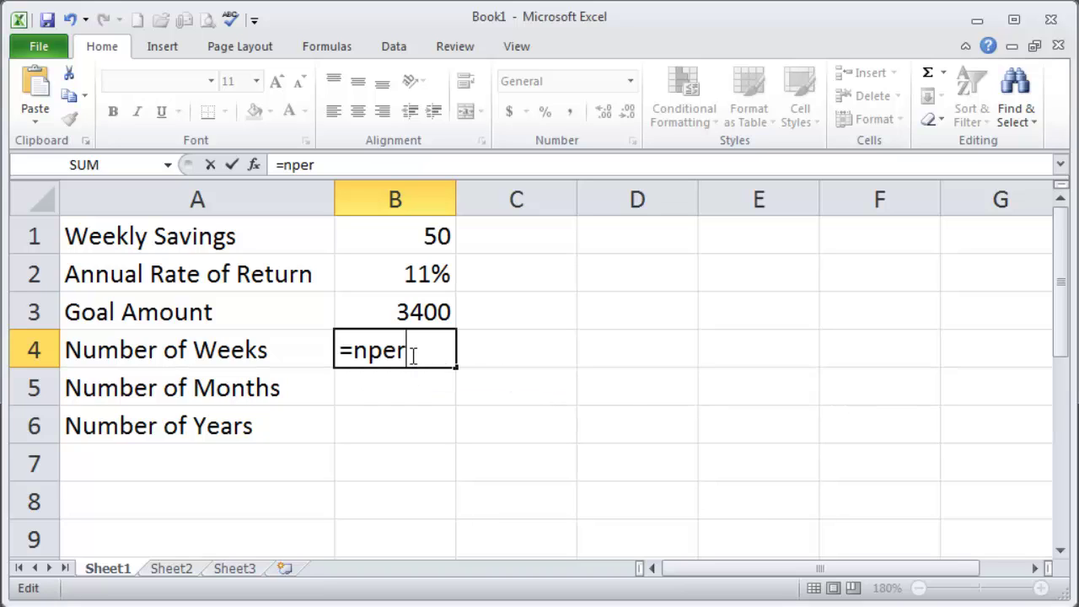
pyautogui.write('(')
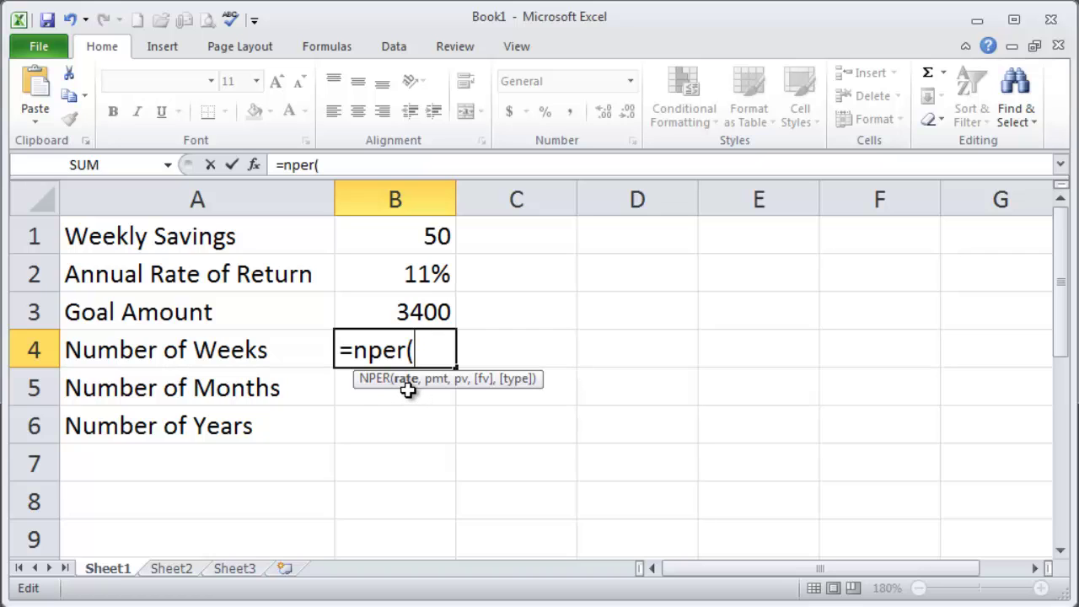
pyautogui.click(435, 272)
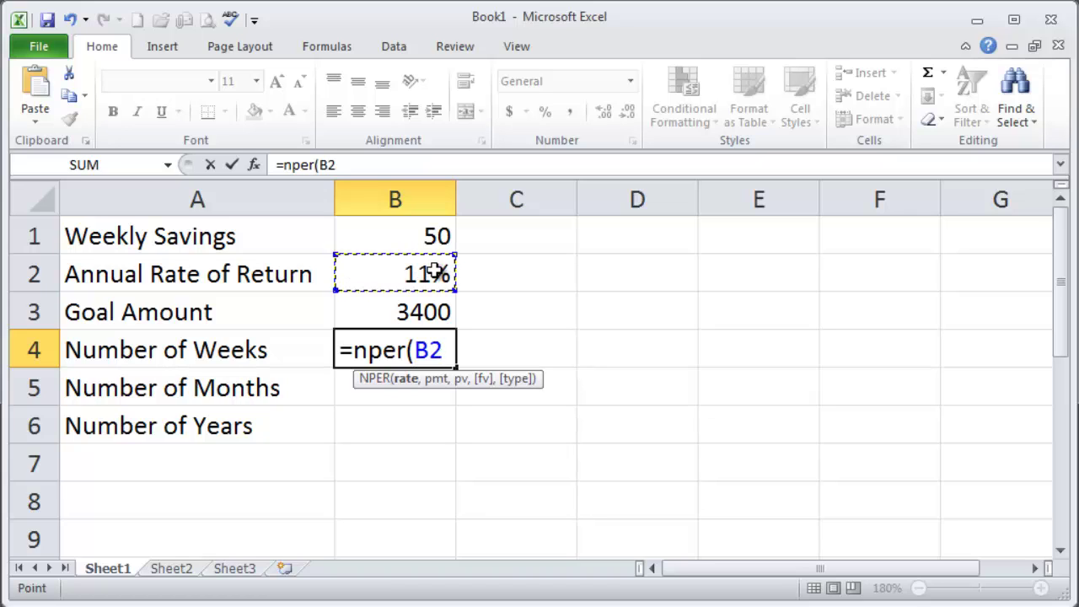
pyautogui.write('/52')
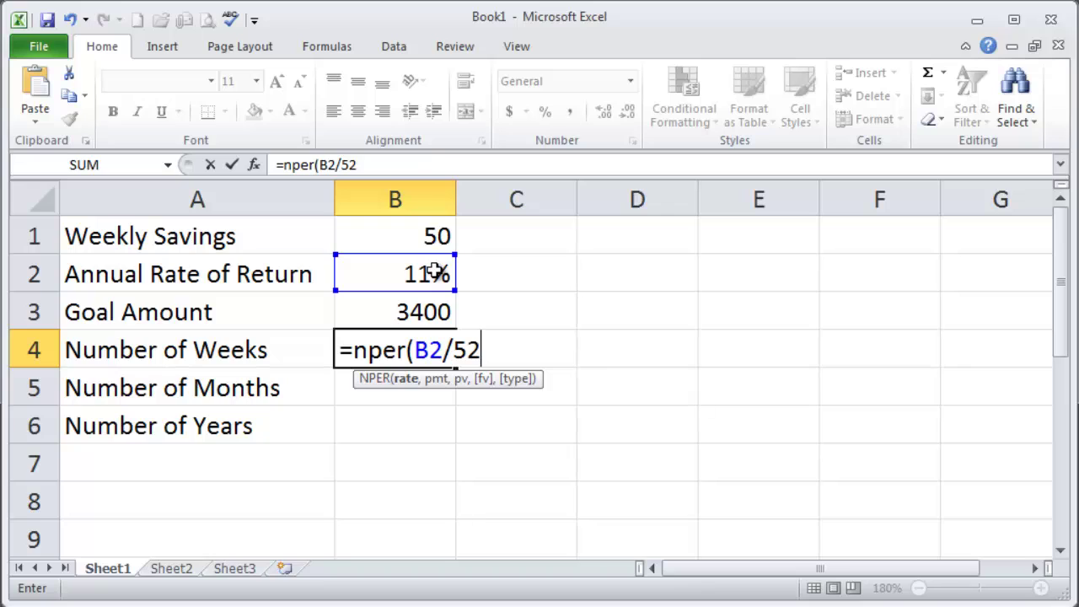
pyautogui.write(',')
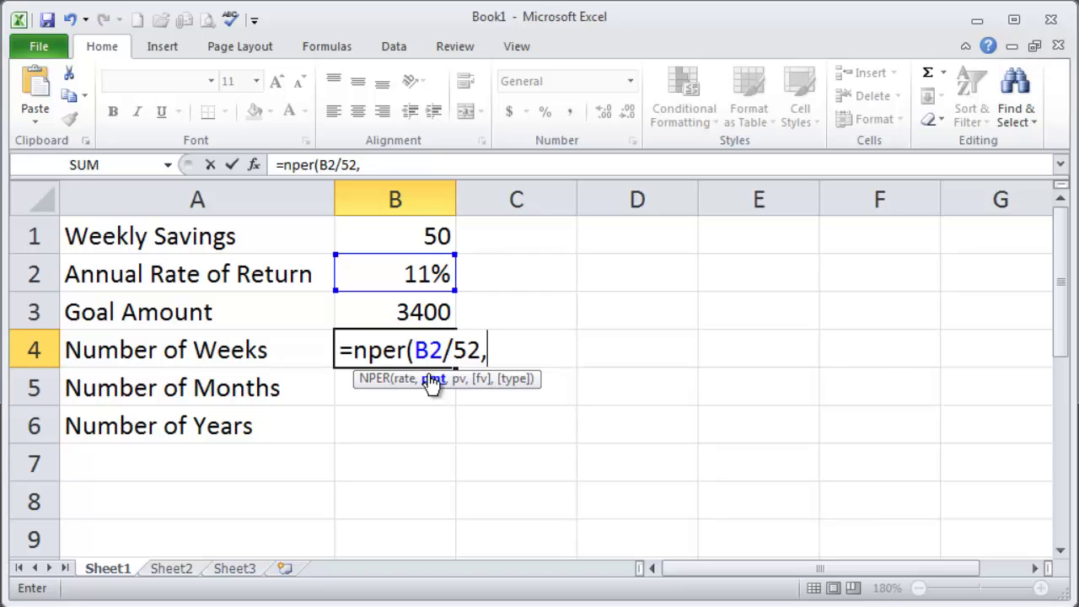
# Complete the NPER arguments with payment -B1, present value 0, future value B3 and type 1 for beginning-of-period payments
pyautogui.write('-')
pyautogui.click(419, 237)
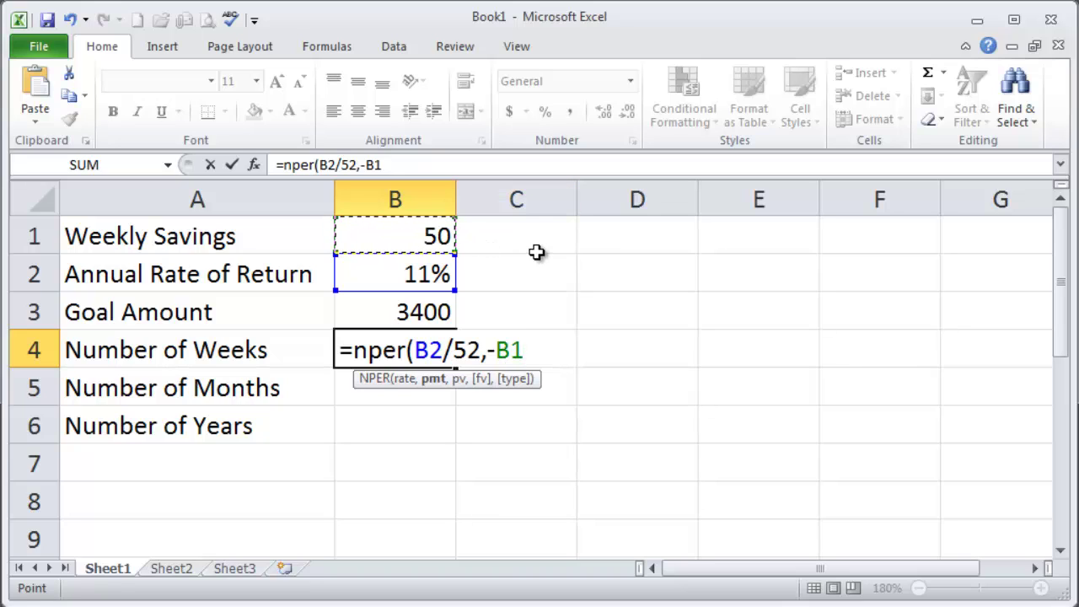
pyautogui.write(',')
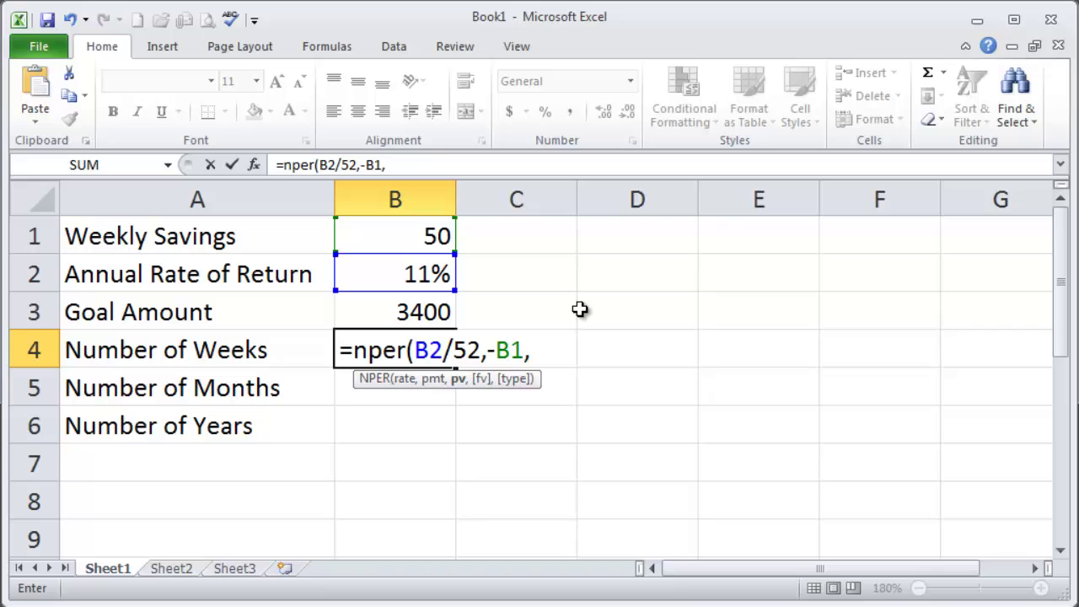
pyautogui.write('0,')
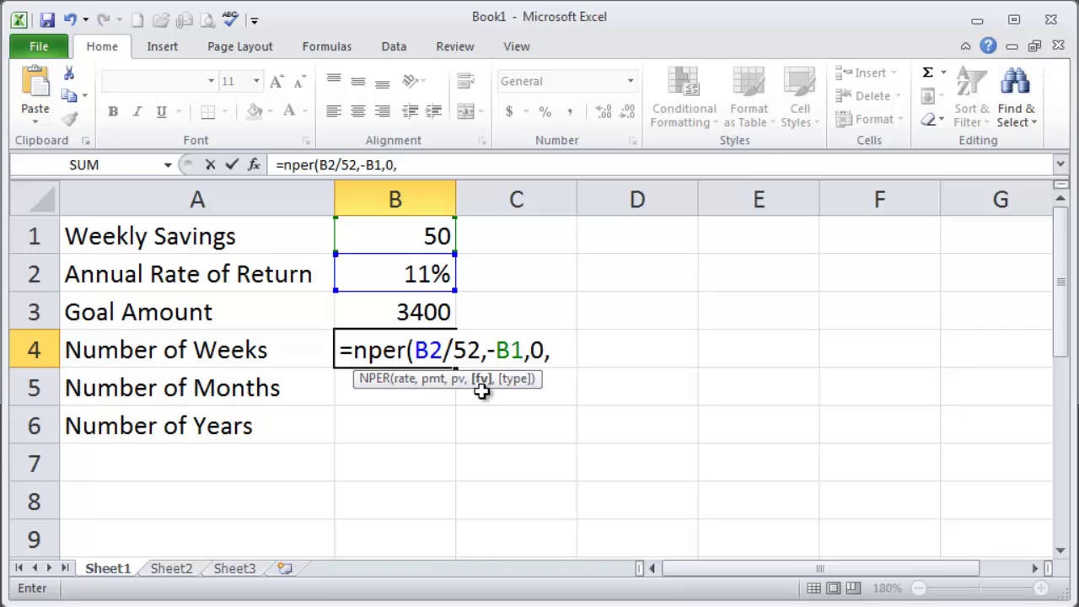
pyautogui.click(415, 312)
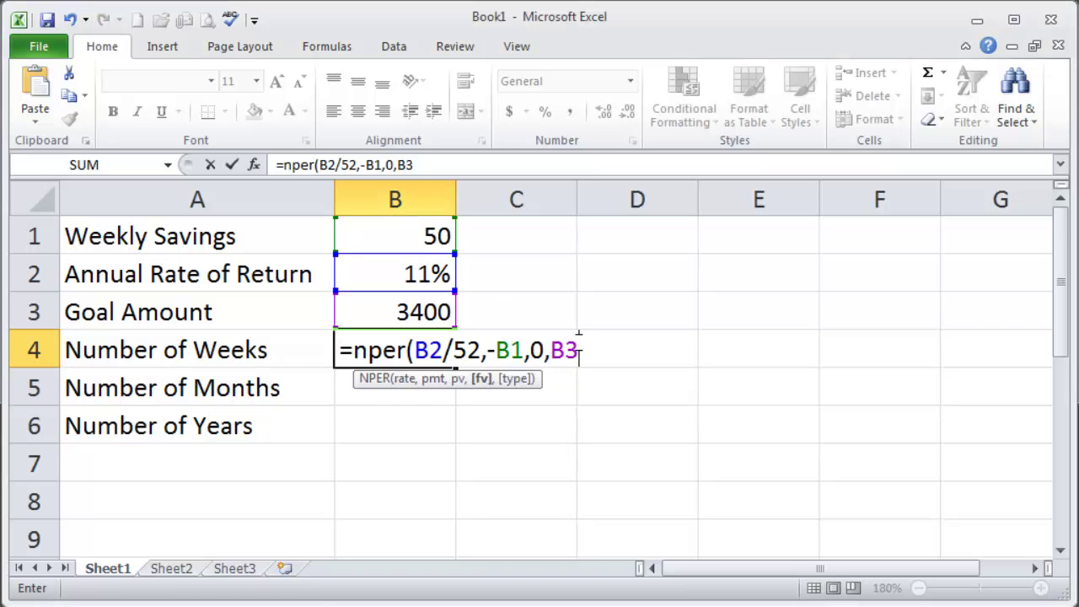
pyautogui.write(',')
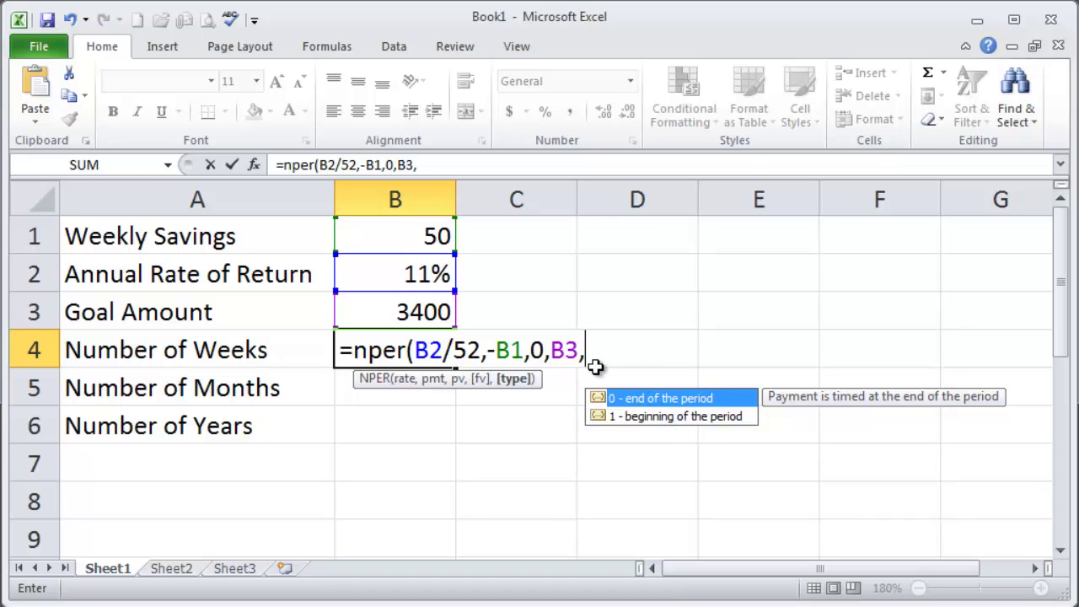
pyautogui.write('1)')
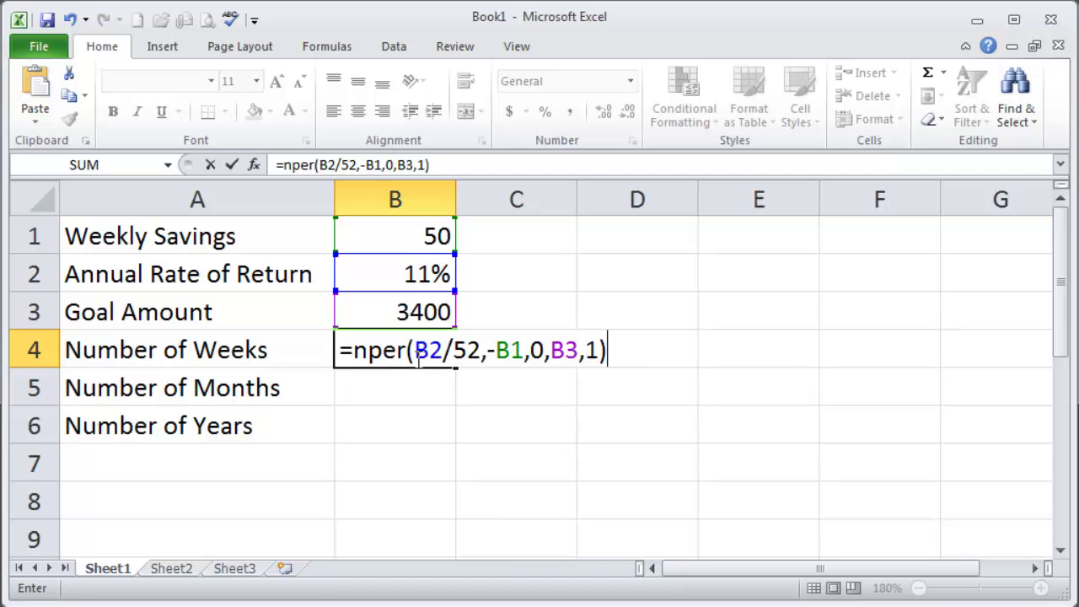
# Check the NPER formula's rate, payment, present value, future value and type arguments one by one
pyautogui.moveTo(415, 354); pyautogui.dragTo(481, 355)
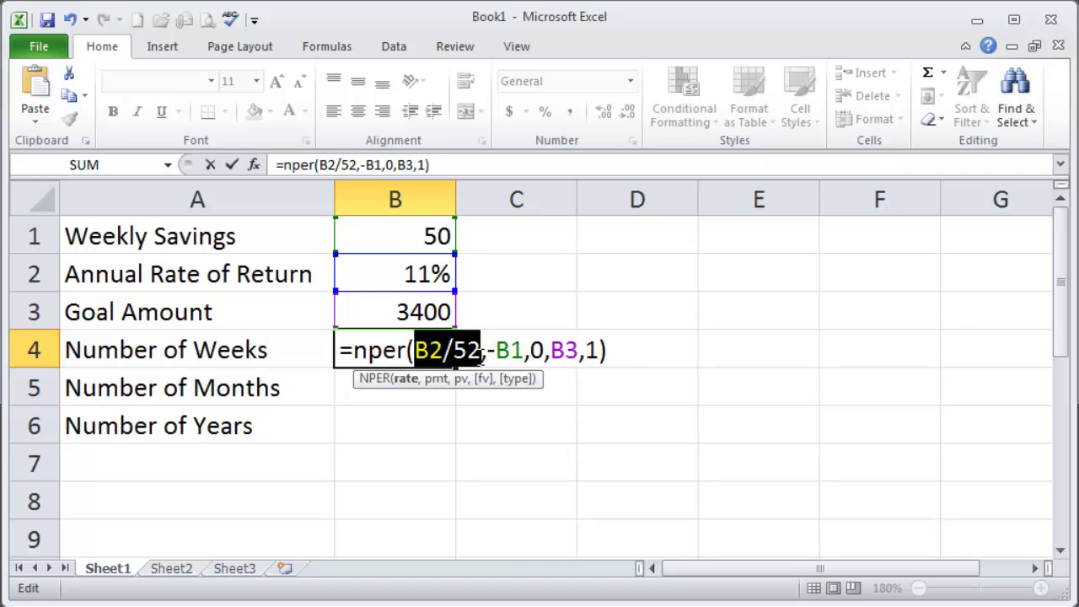
pyautogui.click(488, 354)
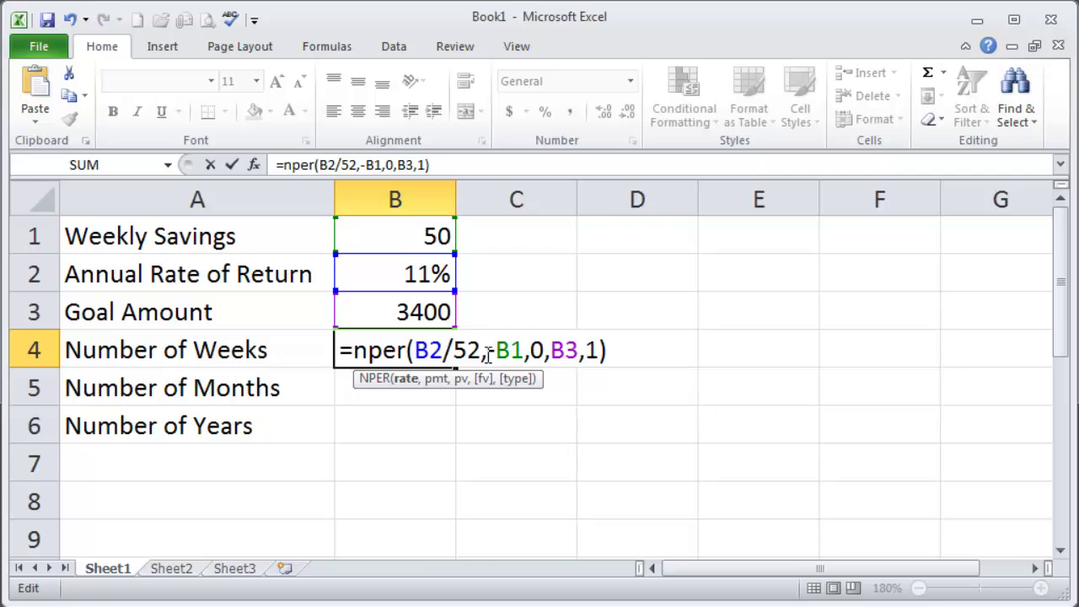
pyautogui.moveTo(487, 354); pyautogui.dragTo(524, 354)
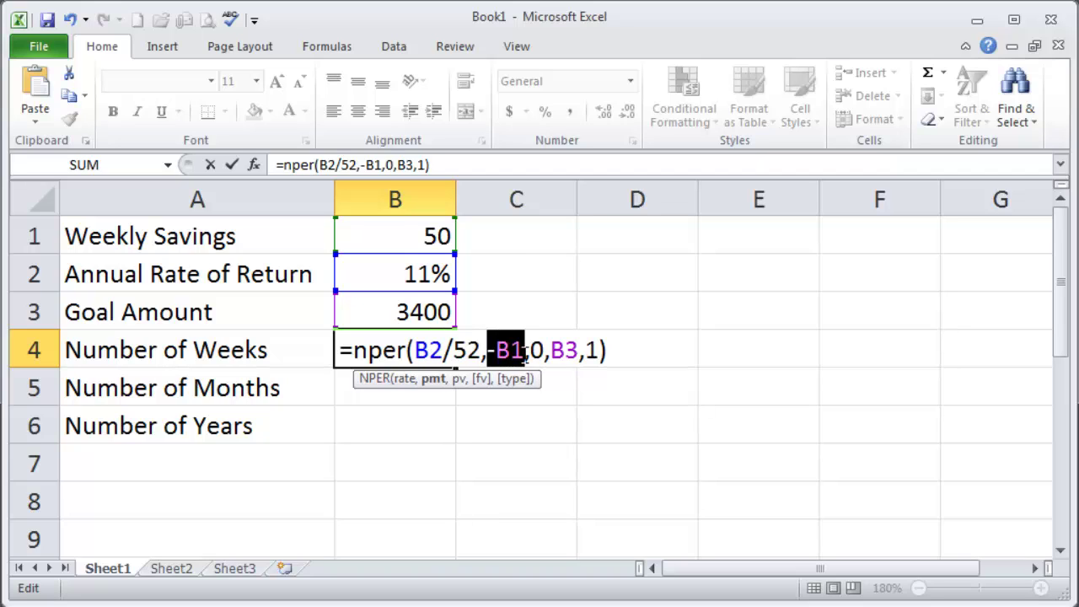
pyautogui.click(527, 354)
pyautogui.moveTo(528, 354); pyautogui.dragTo(539, 354)
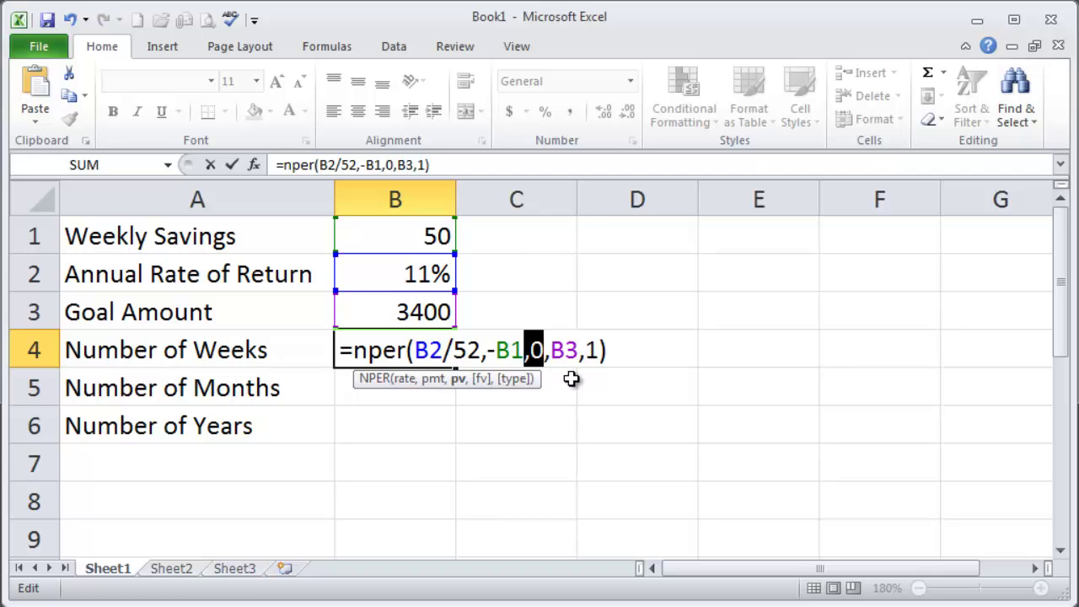
pyautogui.moveTo(550, 352); pyautogui.dragTo(580, 352)
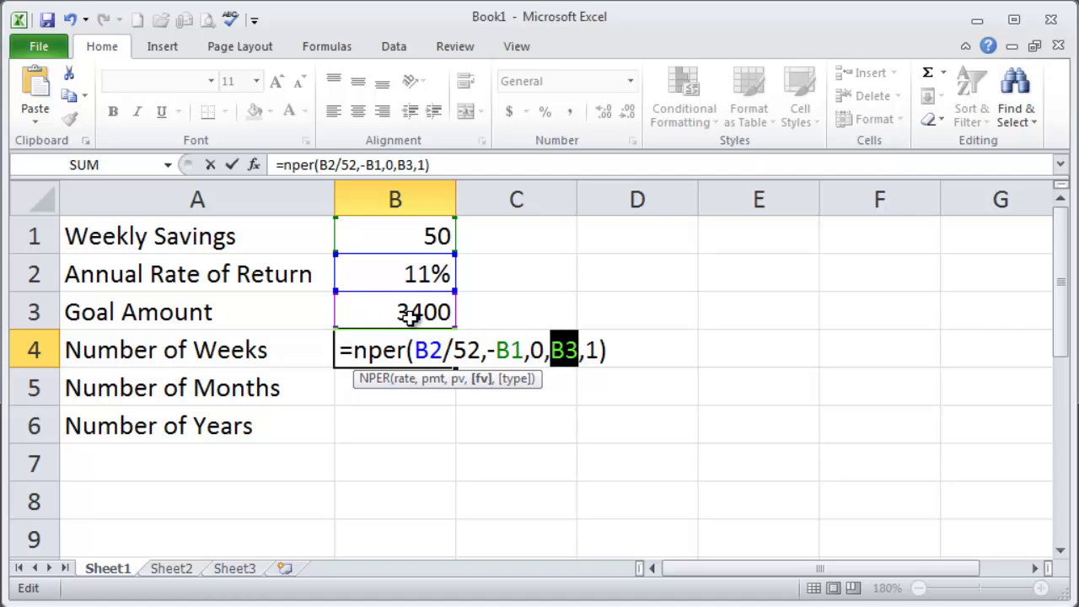
pyautogui.click(595, 350)
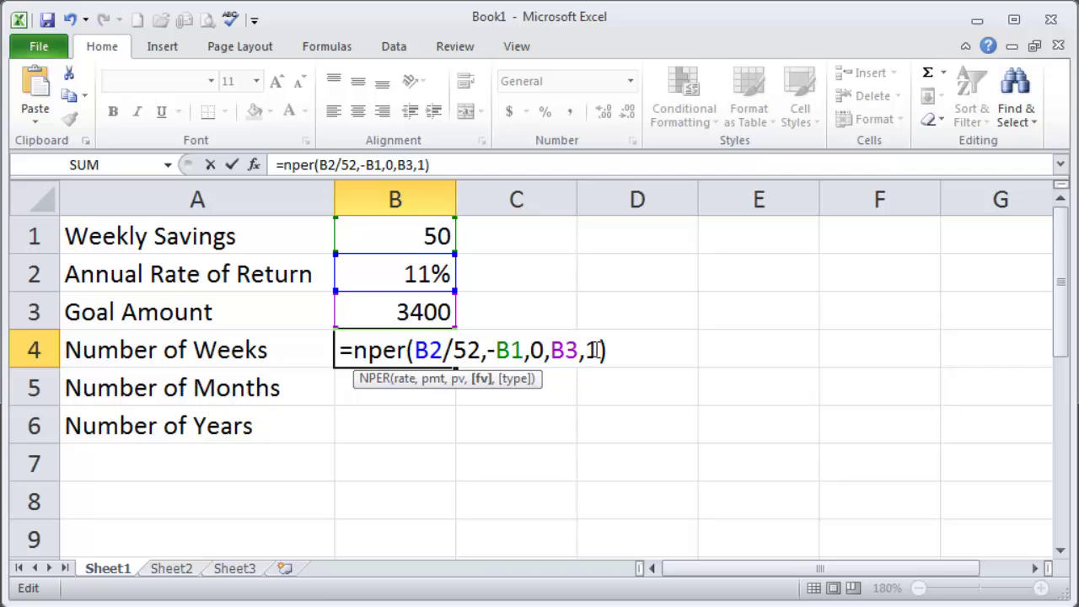
pyautogui.doubleClick(594, 350)
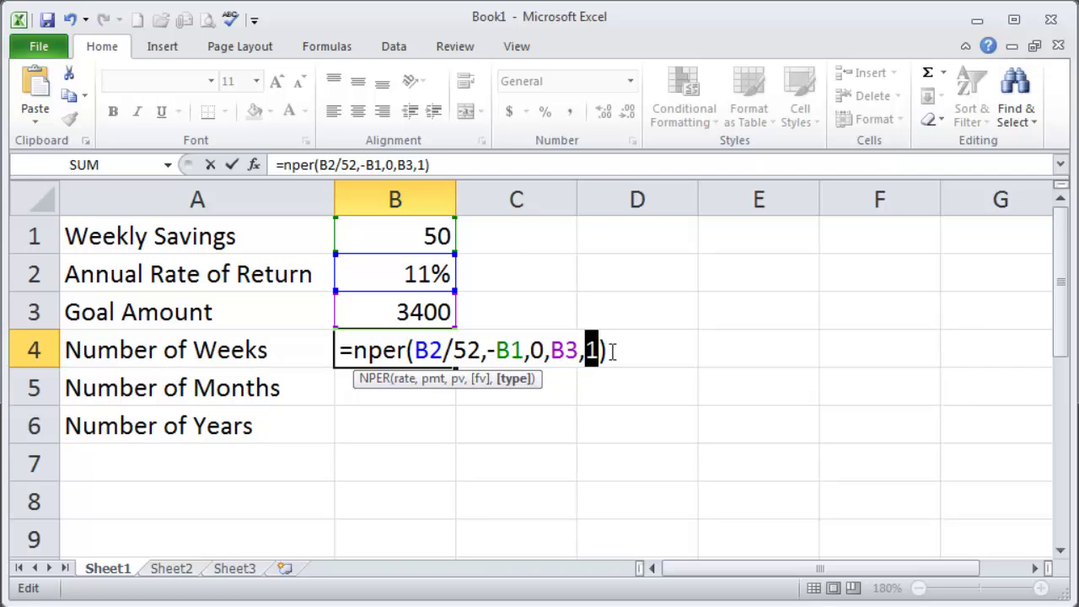
# Commit the finished NPER formula in the Number of Weeks cell B4
pyautogui.click(613, 353)
pyautogui.press('Return')
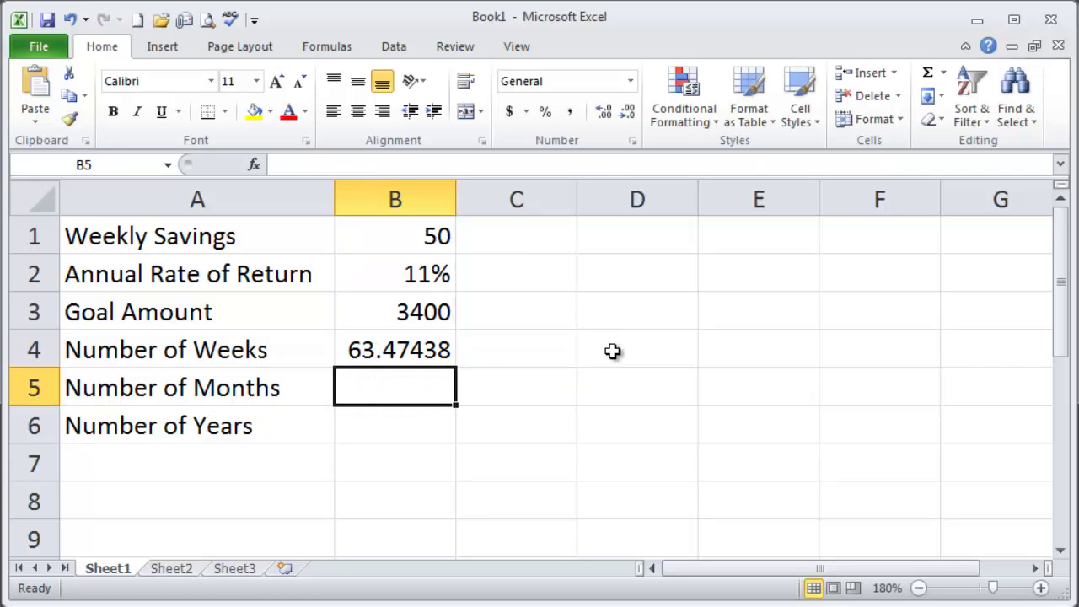
# Calculate the Number of Years in cell B6 with the formula =B4/52
pyautogui.click(397, 426)
pyautogui.click(393, 387)
pyautogui.click(388, 426)
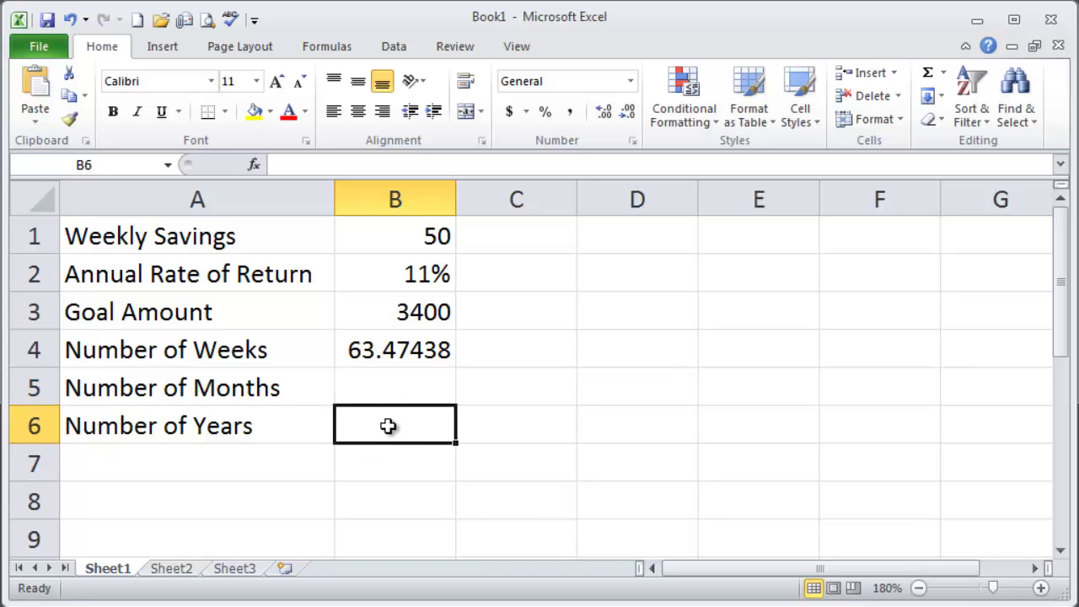
pyautogui.write('=')
pyautogui.click(396, 354)
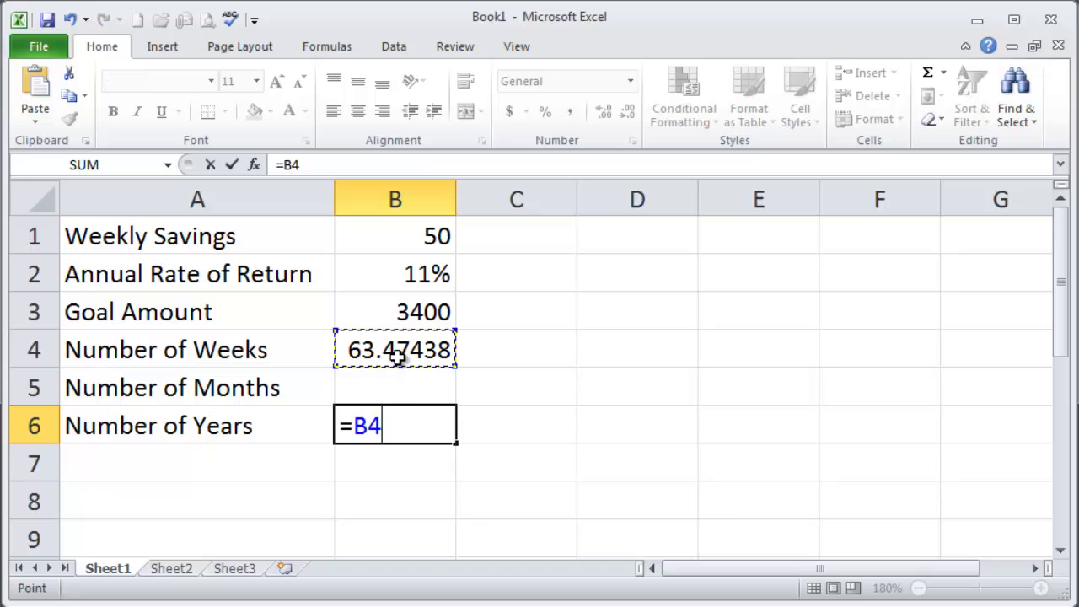
pyautogui.write('/52')
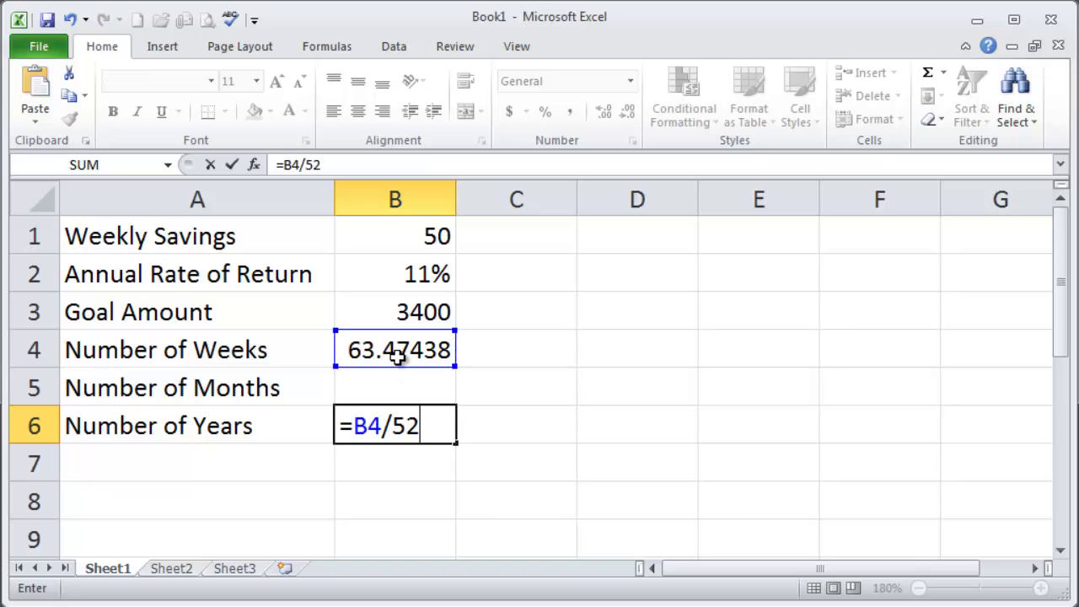
pyautogui.press('Return')
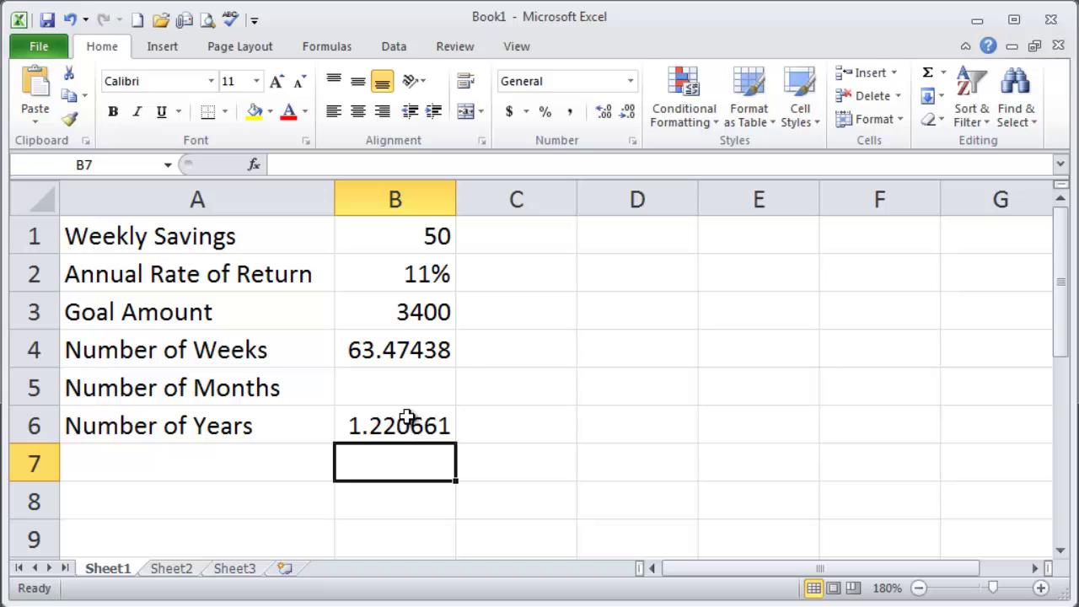
# Calculate the Number of Months in cell B5 by multiplying the years by 12, using =B6*12
pyautogui.click(396, 390)
pyautogui.write('=')
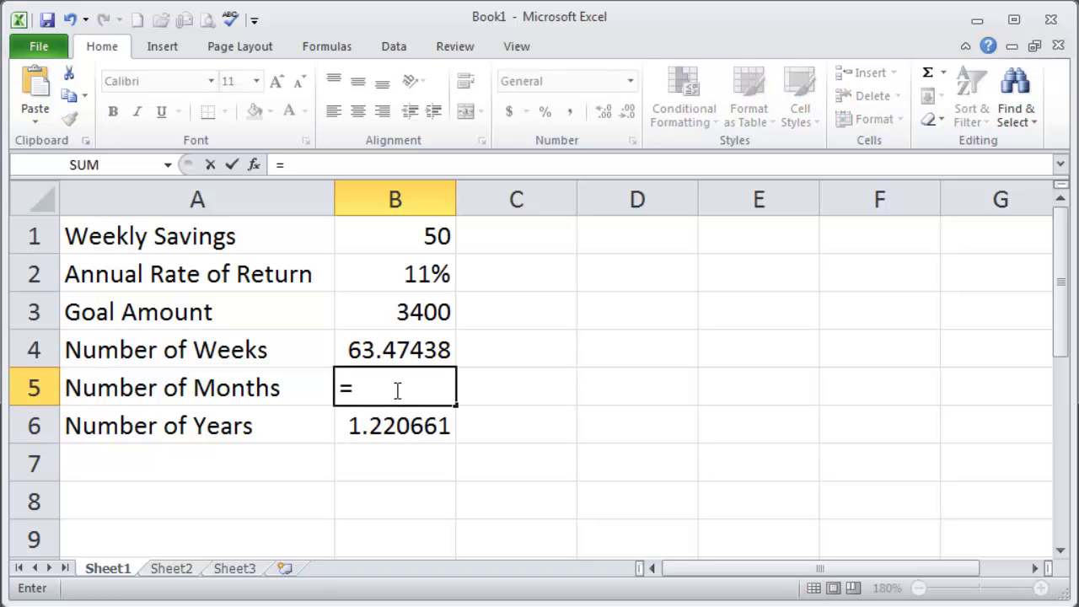
pyautogui.click(392, 425)
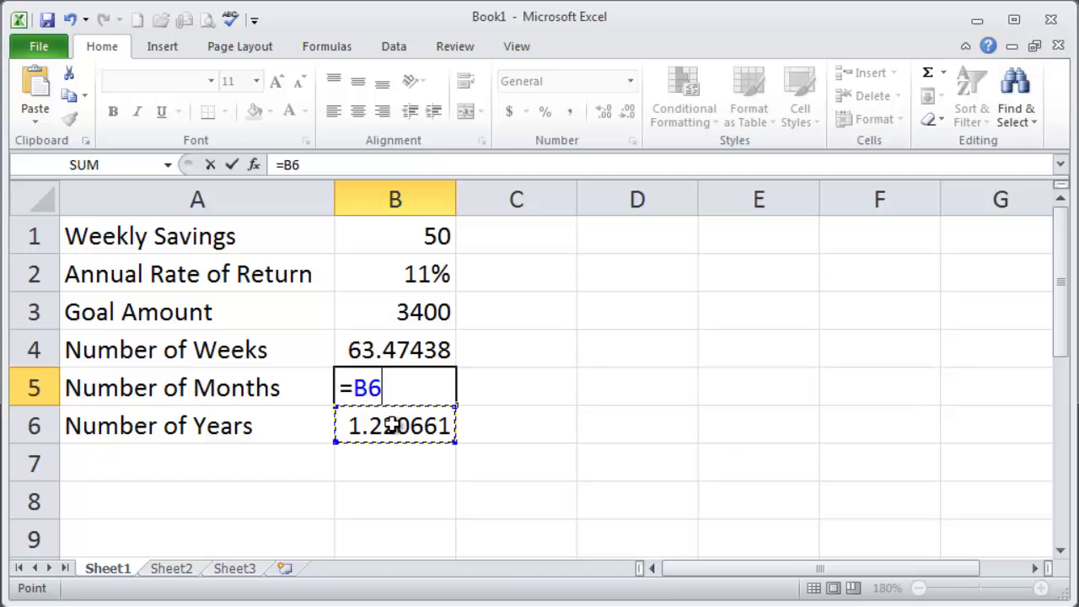
pyautogui.write('*12')
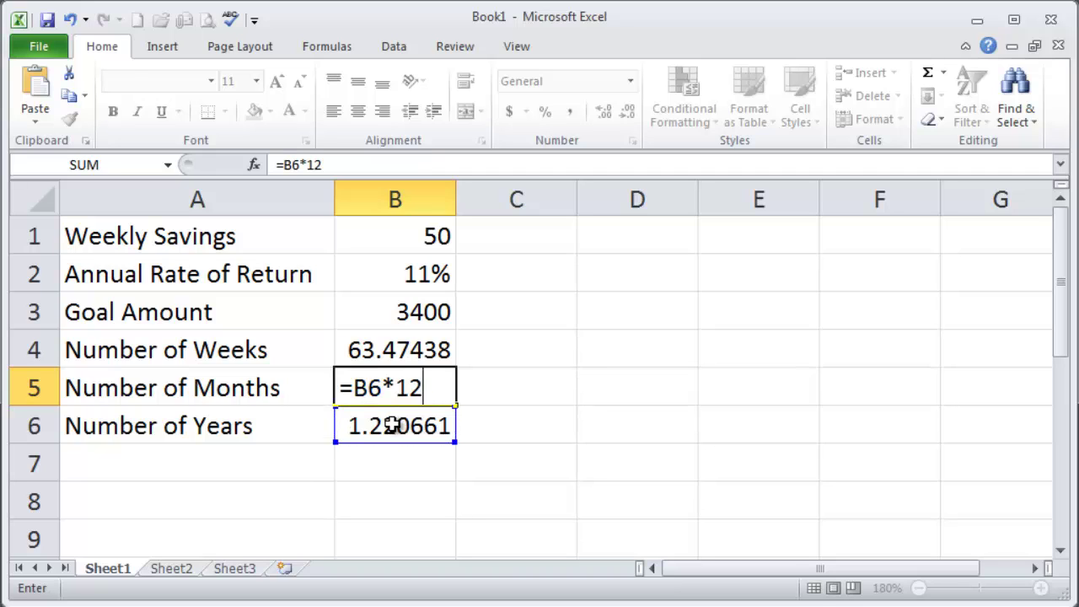
pyautogui.press('Return')
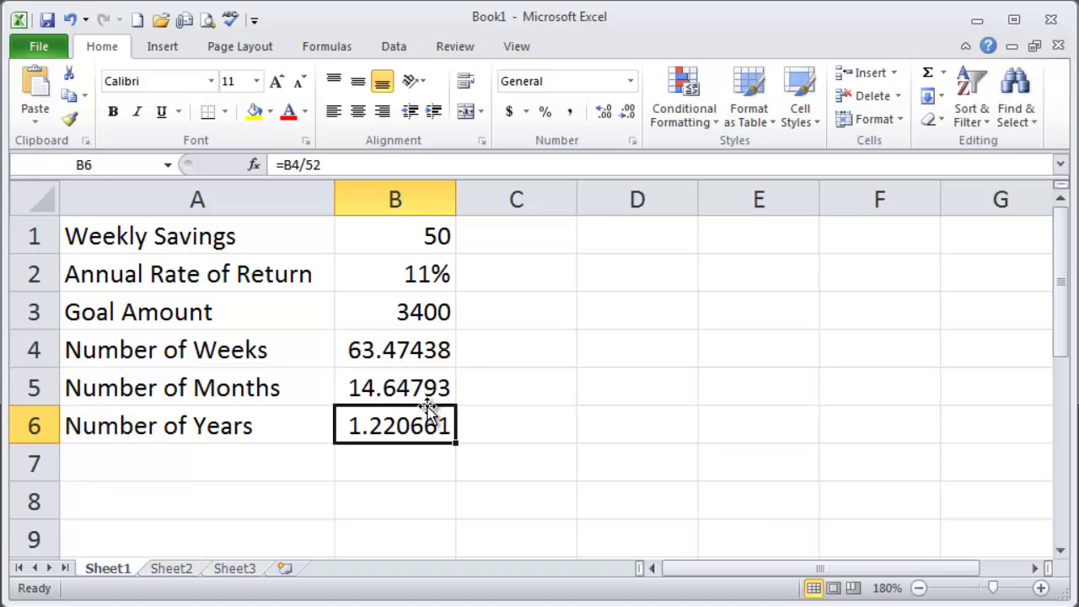
# Reduce the weeks, months and years results in B4:B6 to two decimal places
pyautogui.moveTo(426, 354); pyautogui.dragTo(422, 424)
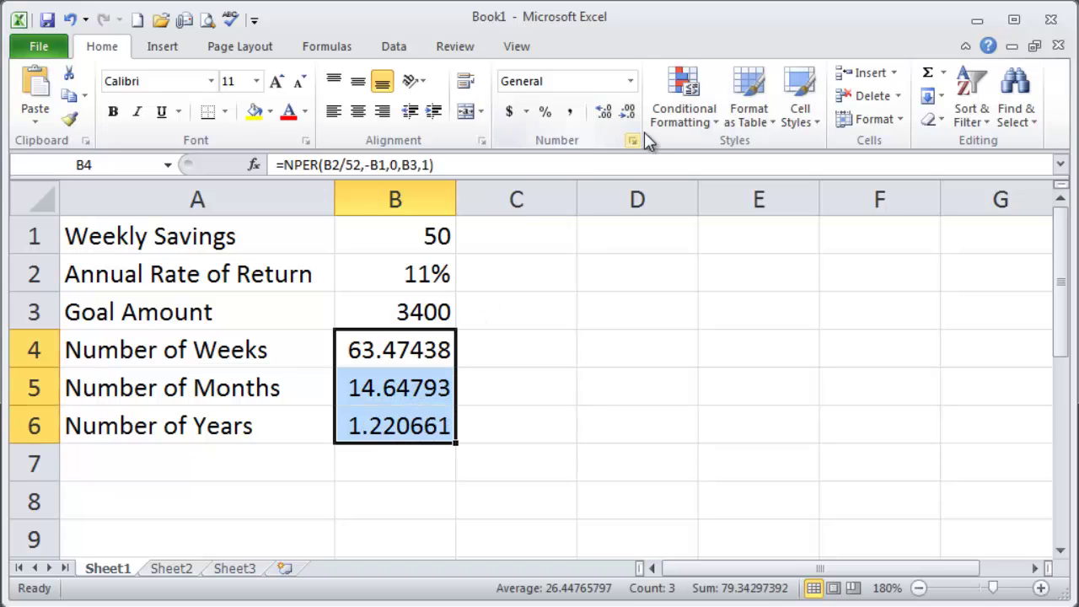
pyautogui.click(629, 115)
pyautogui.click(629, 114)
pyautogui.click(629, 115)
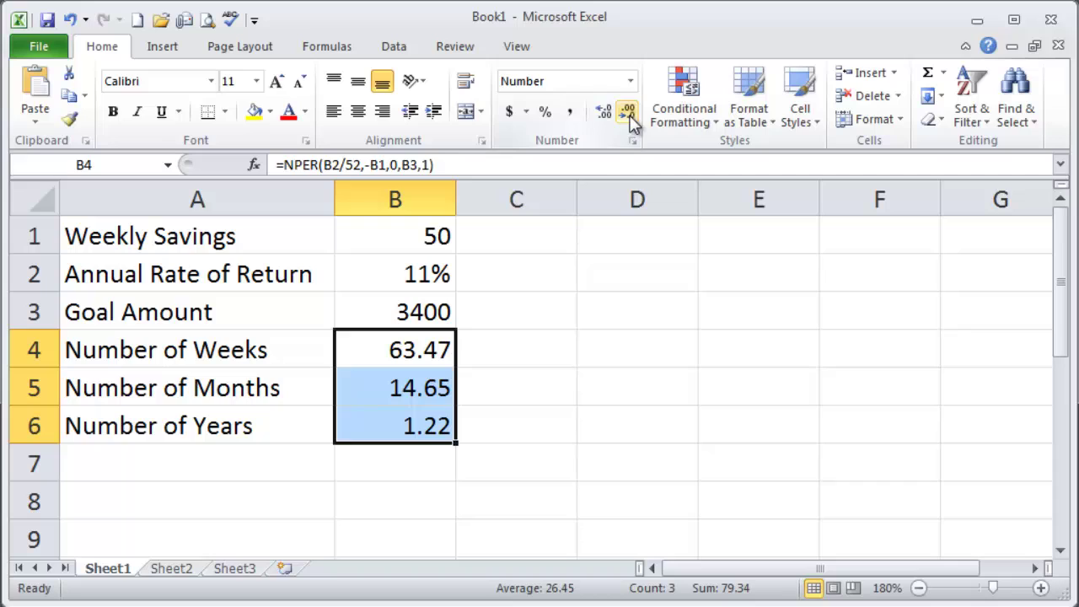
pyautogui.click(558, 382)
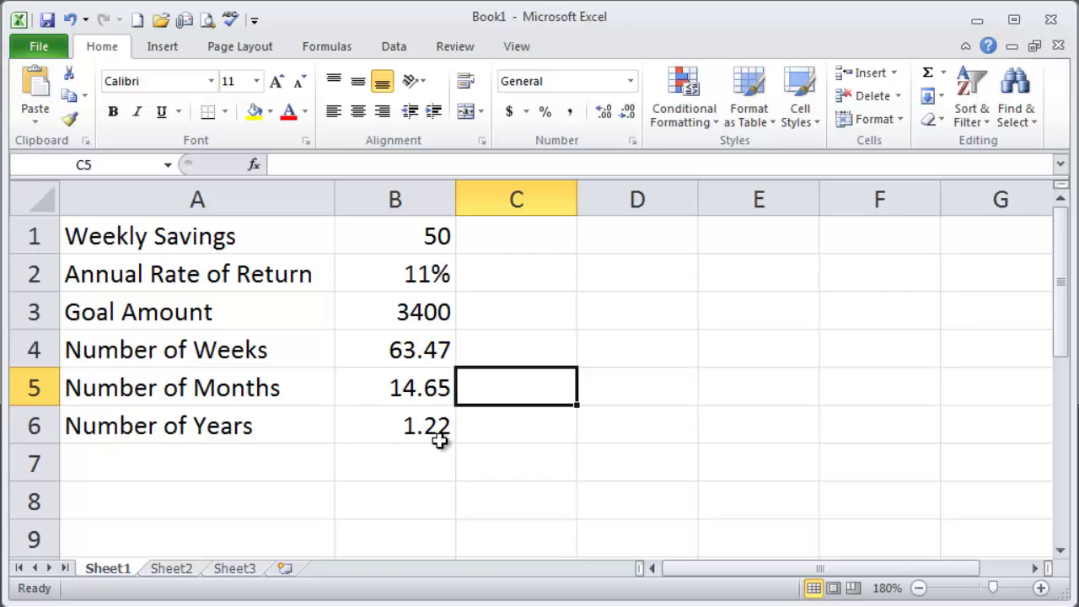
# Test the savings results with an Annual Rate of Return of 18% and then 9% in cell B2
pyautogui.click(430, 279)
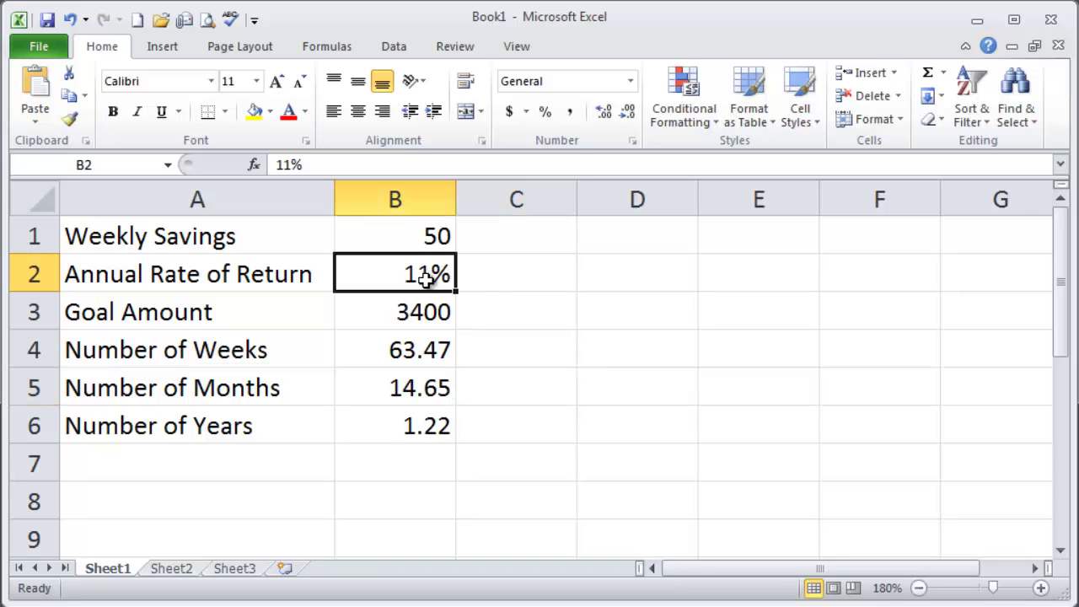
pyautogui.write('18')
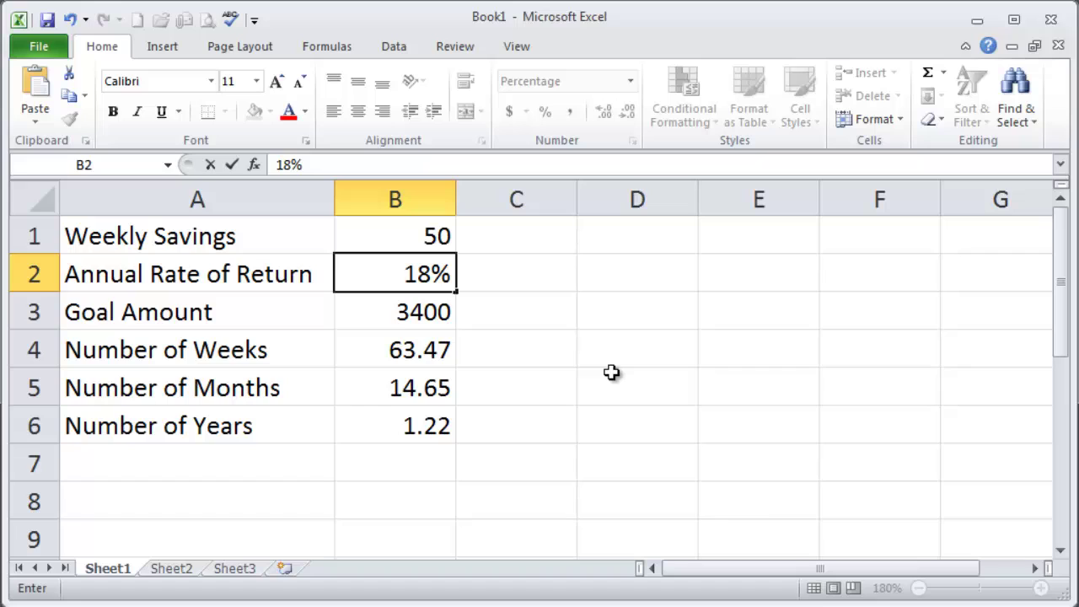
pyautogui.press('Return')
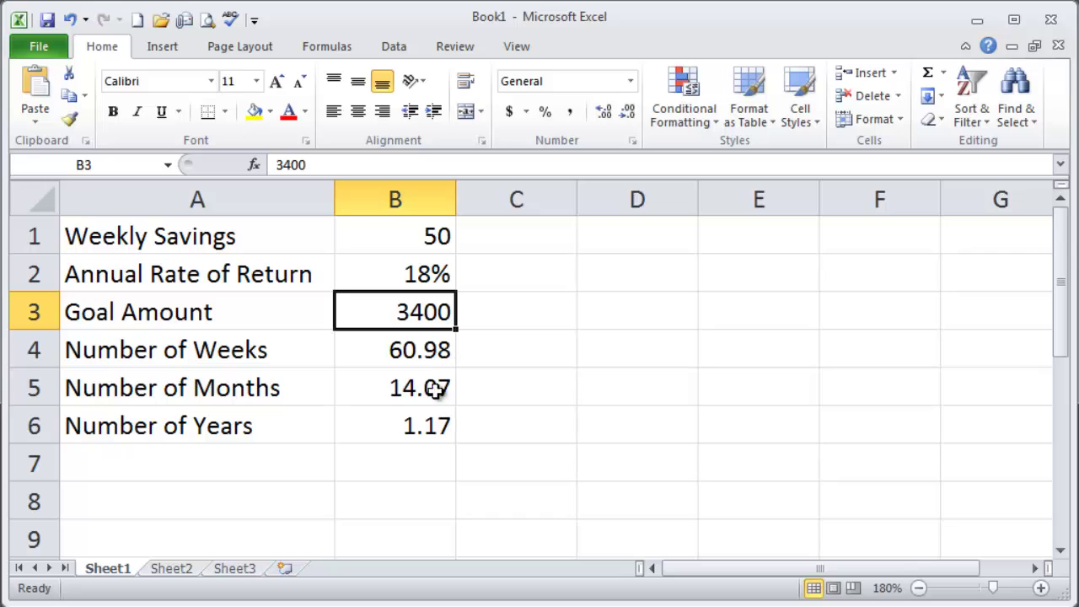
pyautogui.click(436, 274)
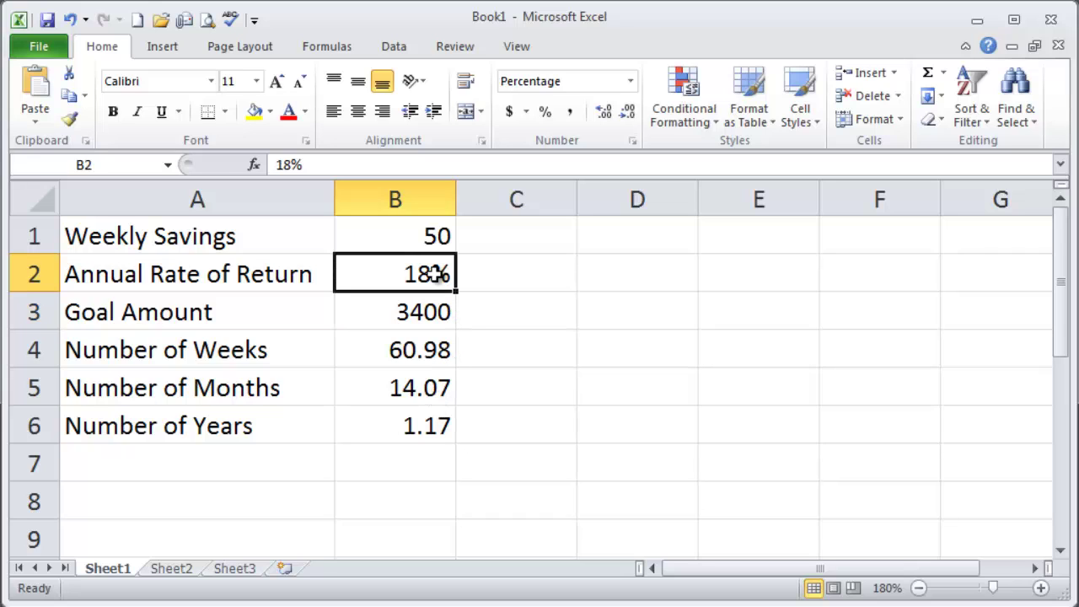
pyautogui.write('9')
pyautogui.press('Return')
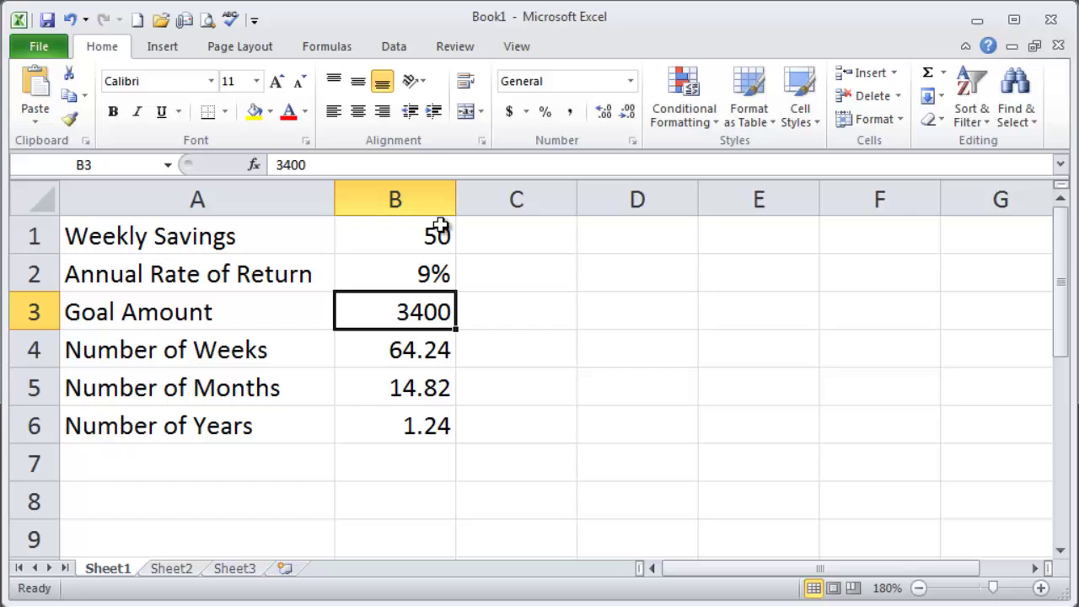
# Set the Weekly Savings amount in cell B1 to 100
pyautogui.click(447, 238)
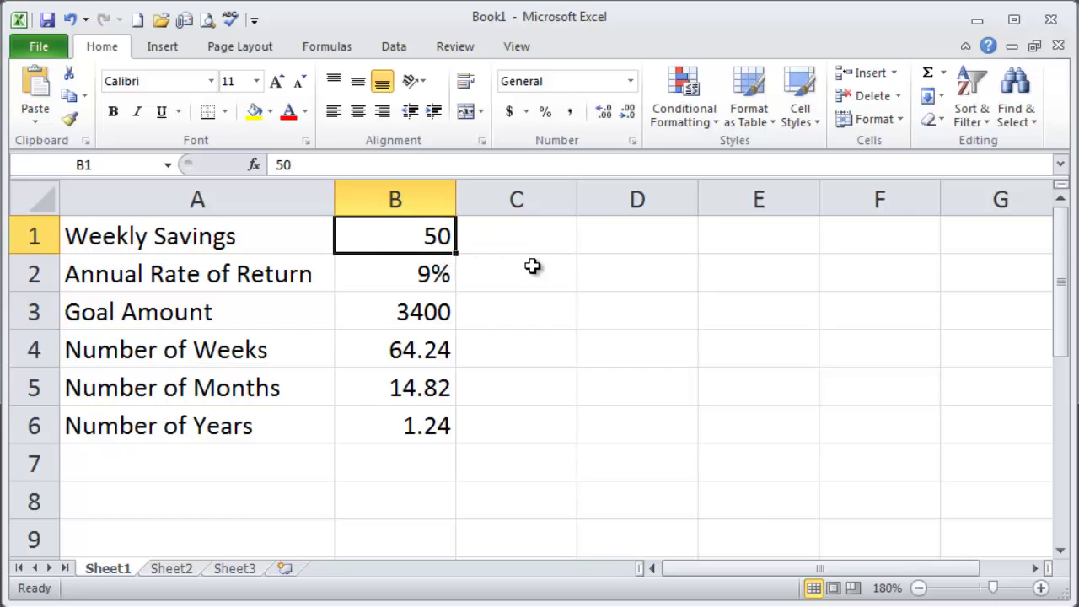
pyautogui.write('100')
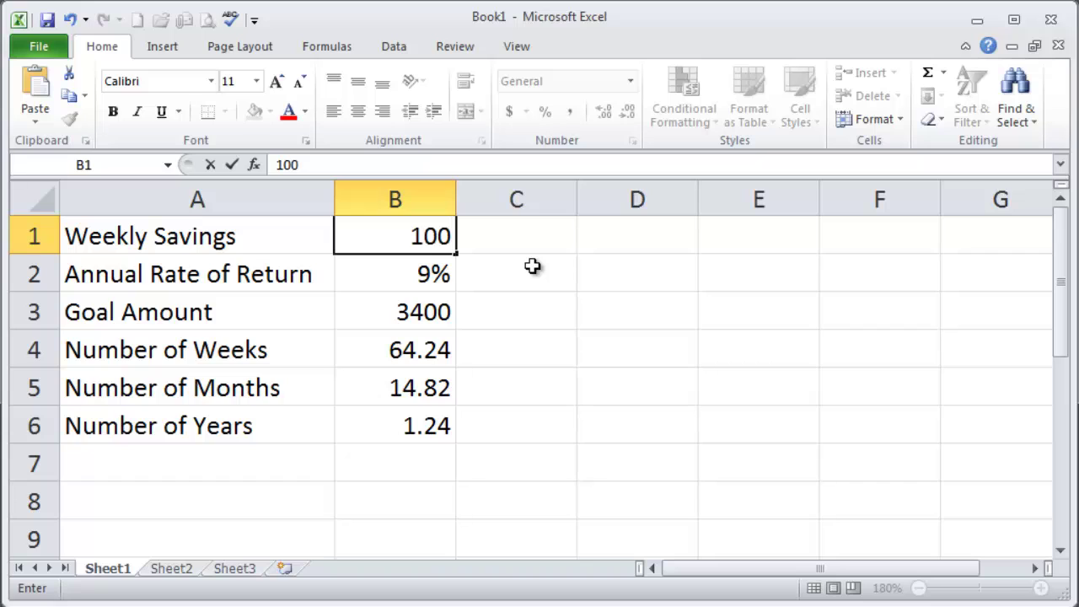
pyautogui.press('Return')
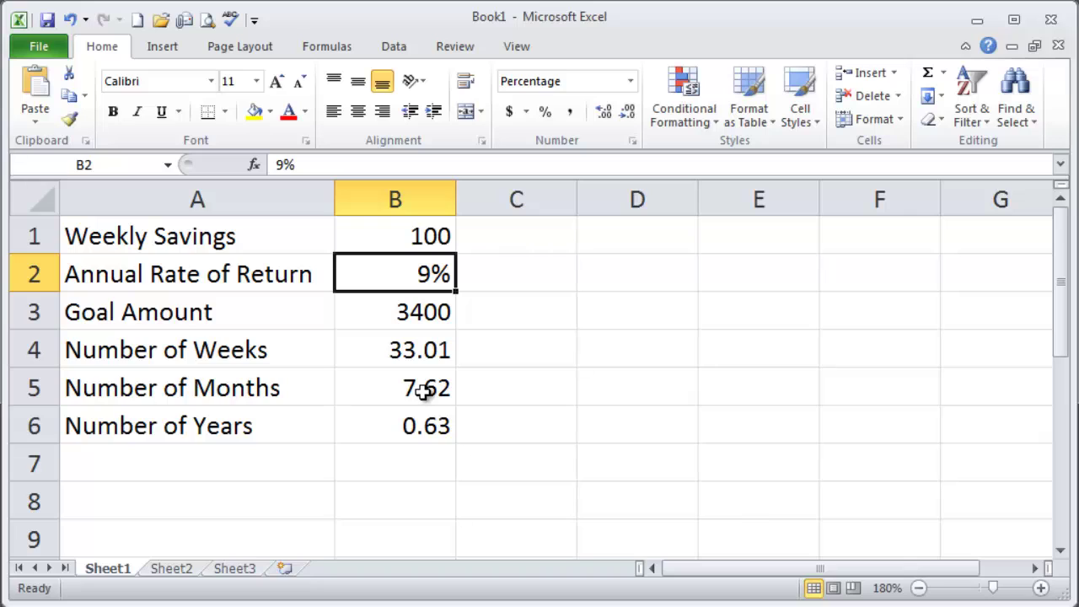
pyautogui.click(523, 341)
# Test the savings results with an Annual Rate of Return of 0% in cell B2
pyautogui.click(428, 277)
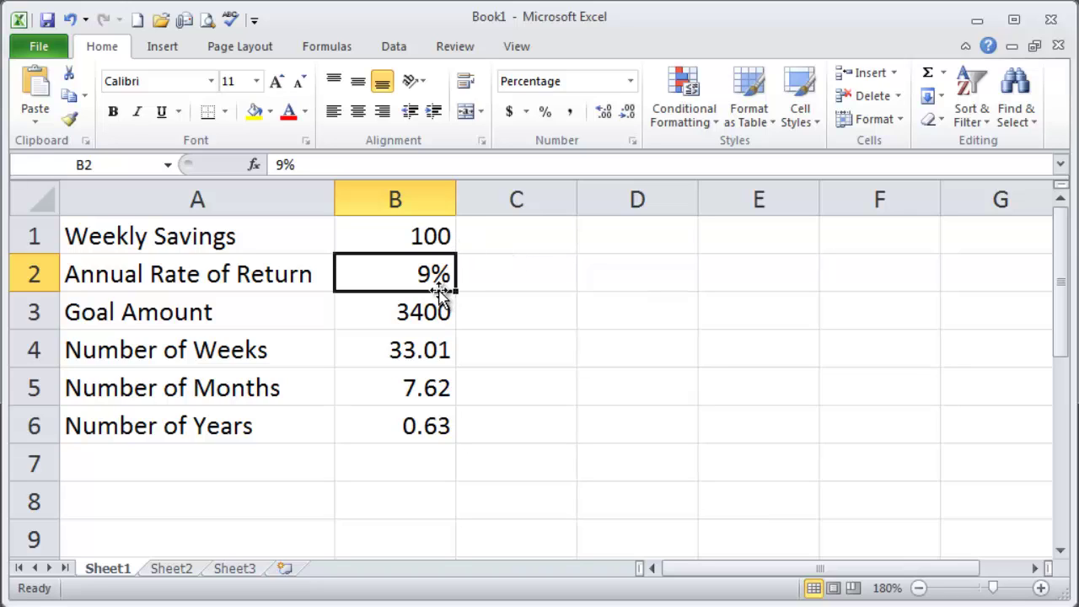
pyautogui.write('0')
pyautogui.press('Return')
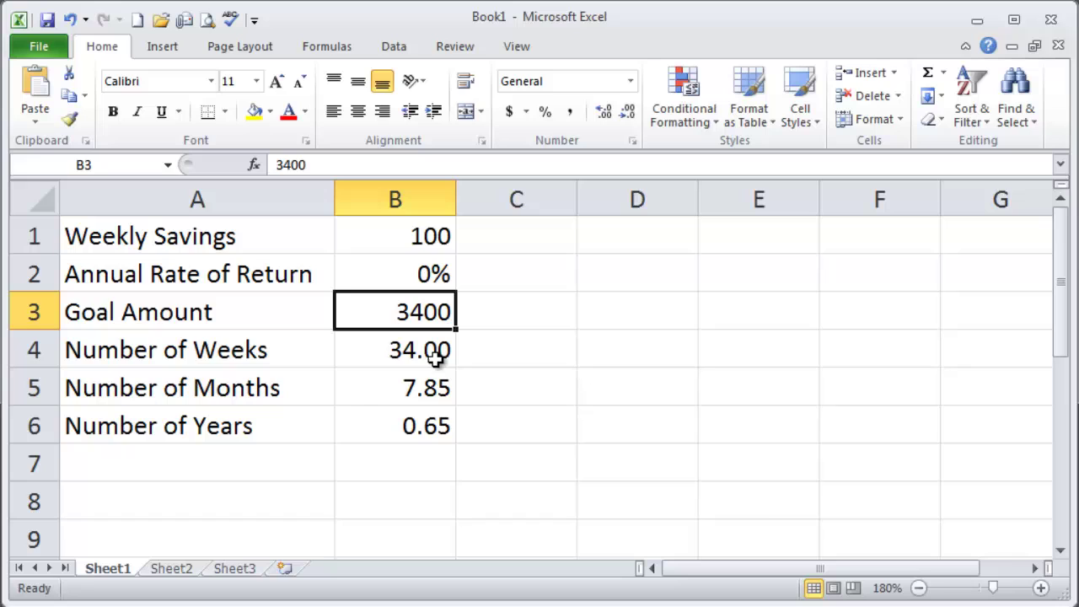
# Set the Annual Rate of Return in cell B2 to 10%
pyautogui.click(444, 274)
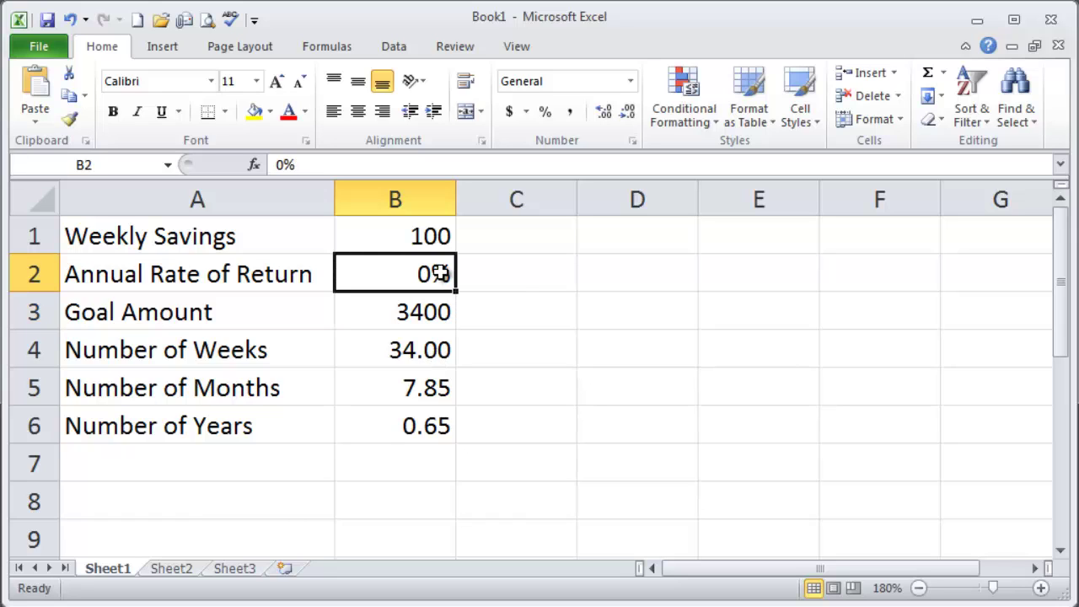
pyautogui.write('10')
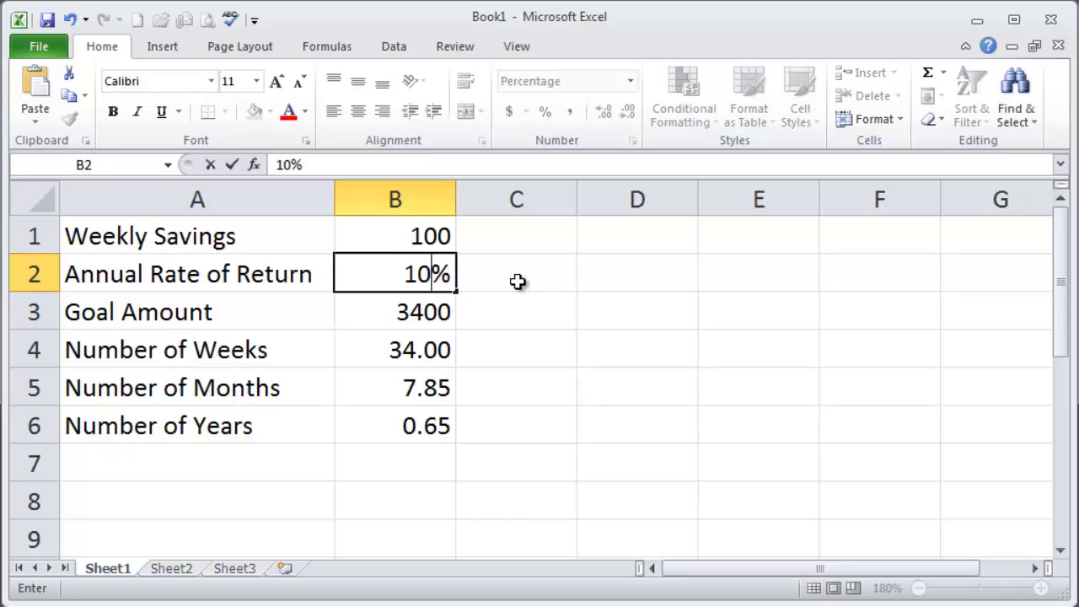
pyautogui.press('Return')
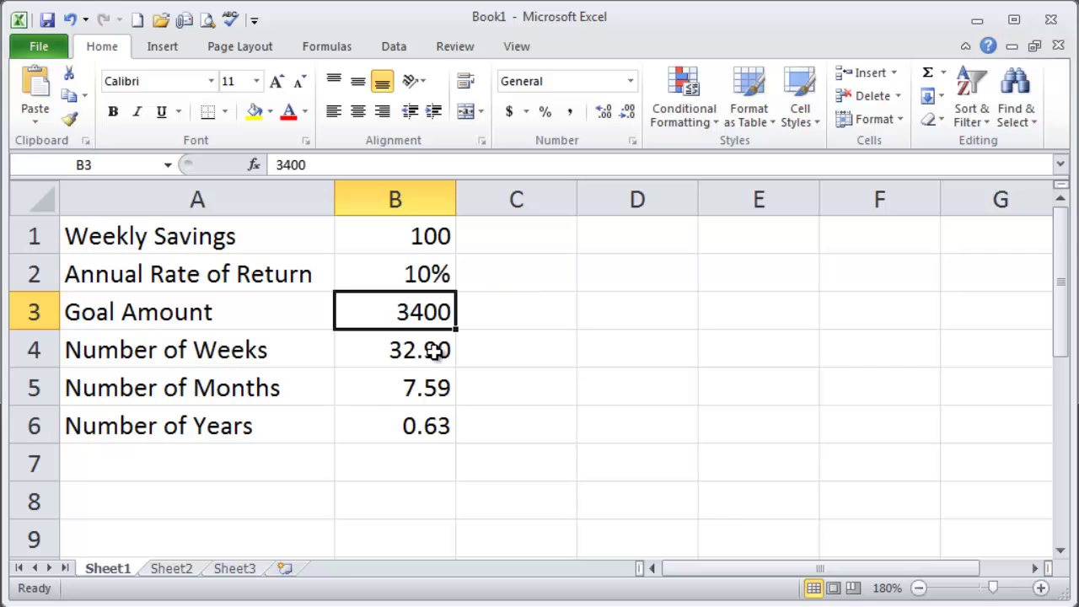
pyautogui.click(523, 367)
# Review the present value argument of the NPER formula in B4 and the goal amount and annual rate inputs it uses
pyautogui.click(432, 361)
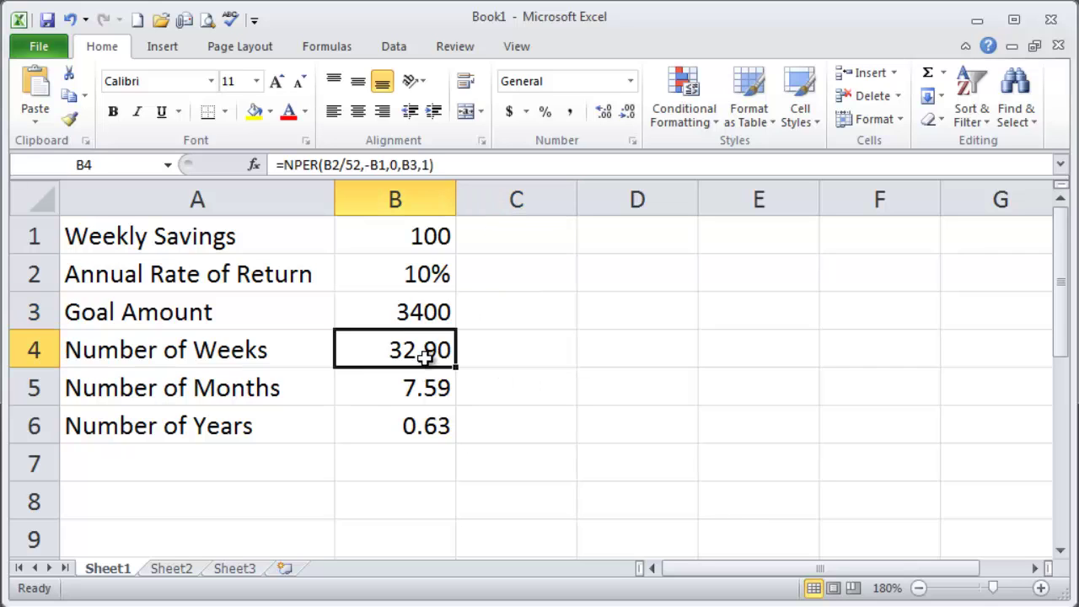
pyautogui.doubleClick(415, 354)
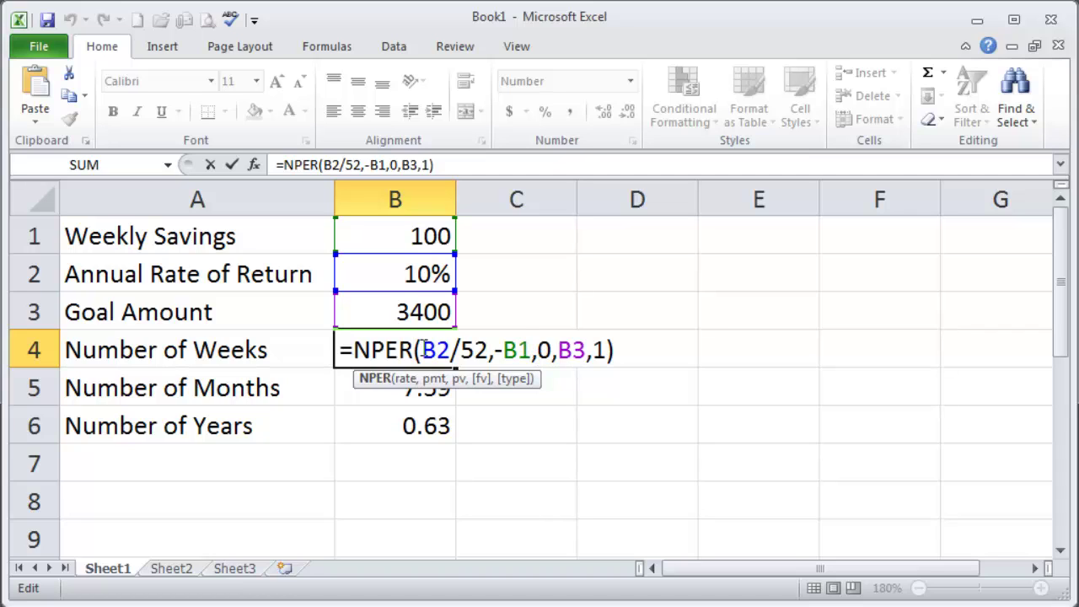
pyautogui.doubleClick(543, 351)
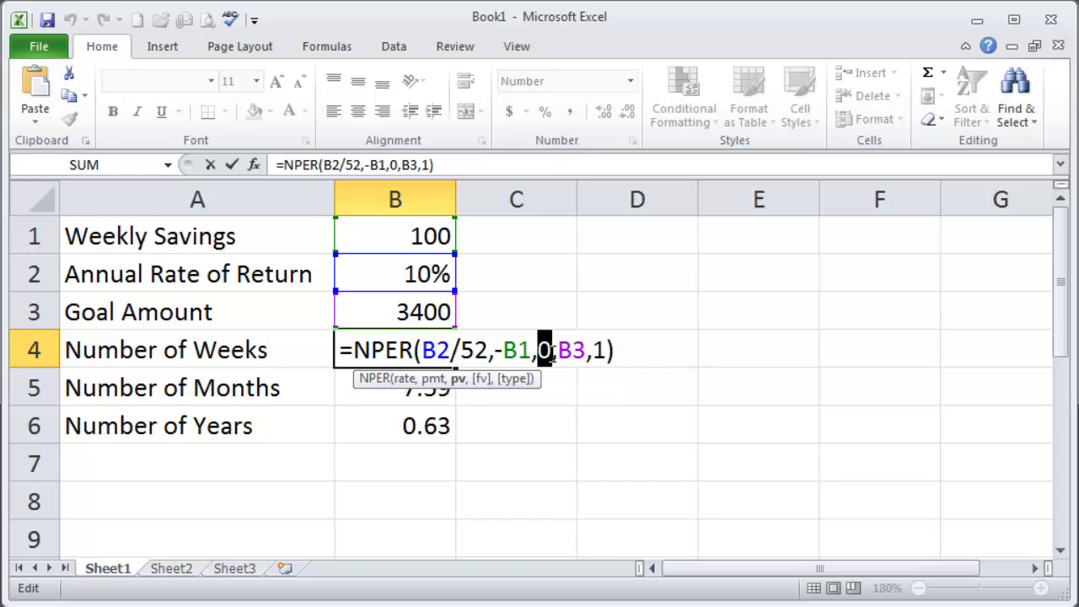
pyautogui.click(626, 353)
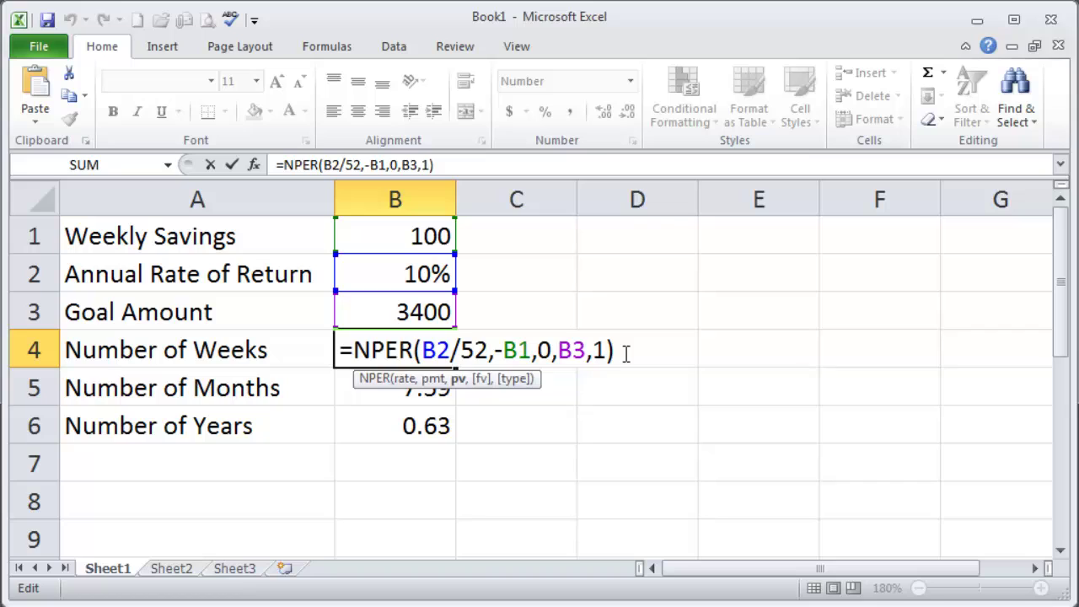
pyautogui.hotkey('ctrl', 'Return')
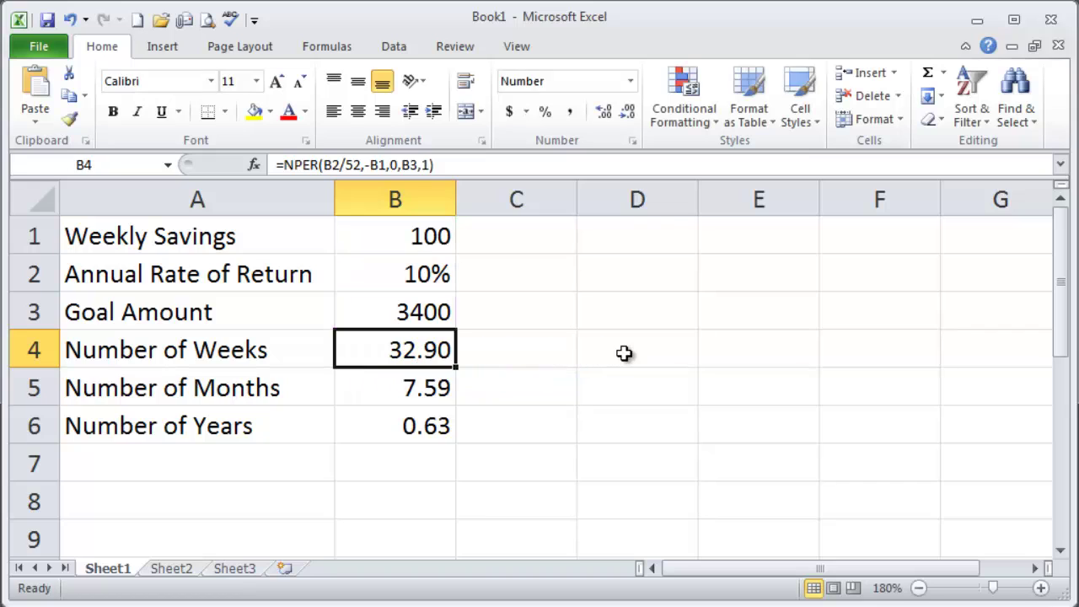
pyautogui.click(434, 312)
pyautogui.click(428, 276)
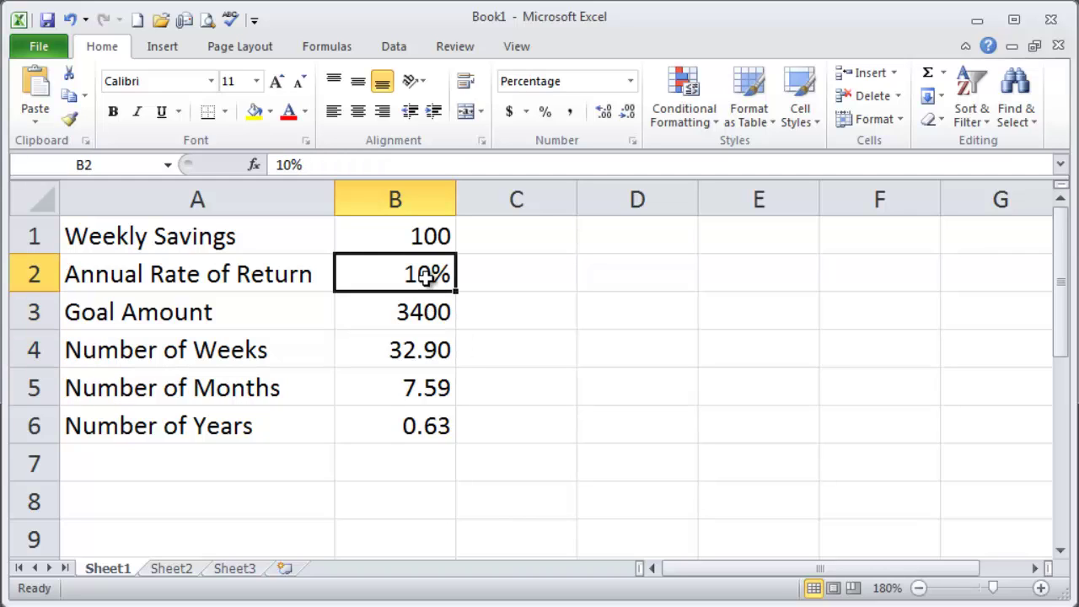